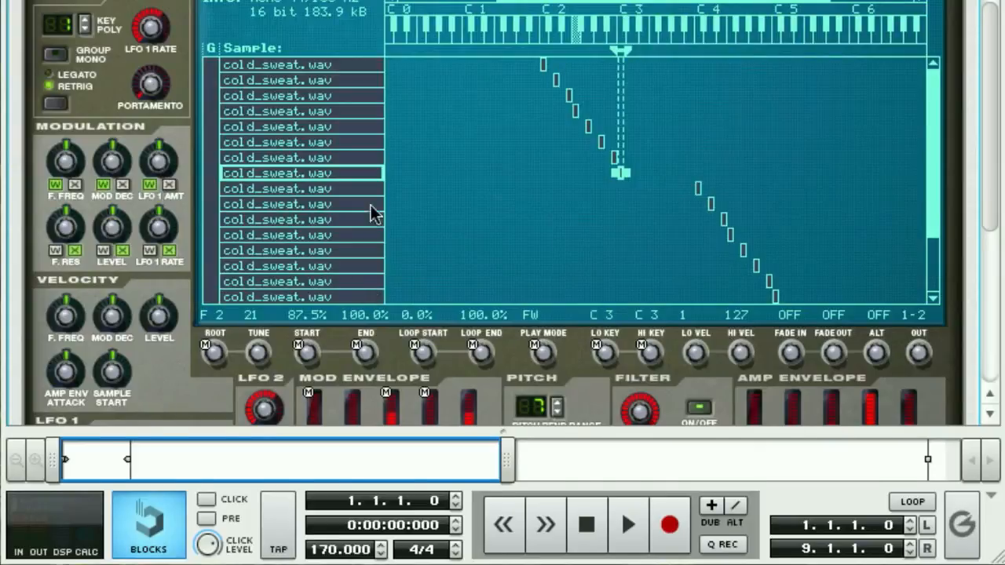
# Step: Examine the NN-XT's cold_sweat.wav zones, their key mapping and the commands available for them
pyautogui.scroll(3, 361, 259)
pyautogui.scroll(-8, 360, 279)
pyautogui.scroll(7, 358, 282)
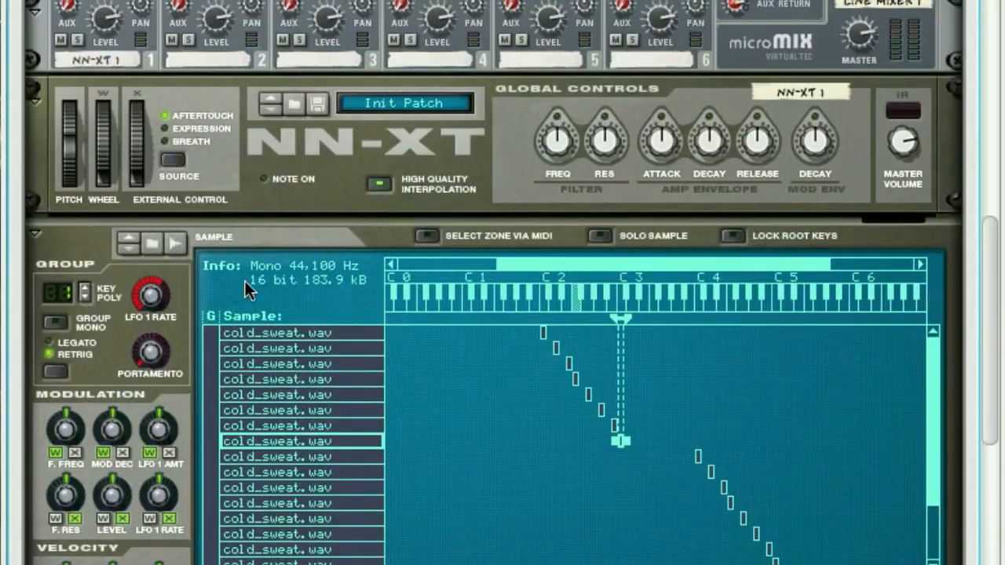
pyautogui.scroll(-2, 236, 288)
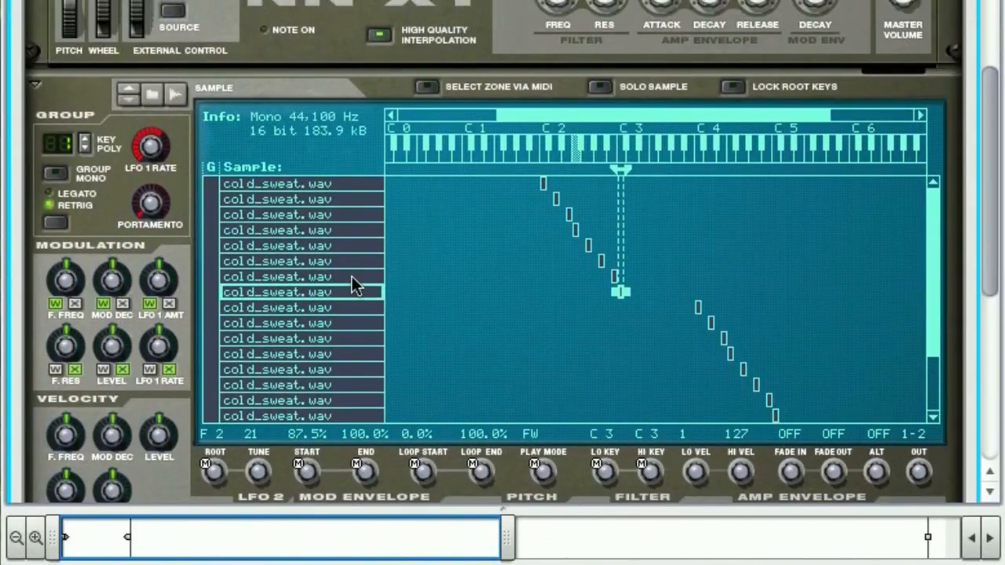
pyautogui.rightClick(351, 236)
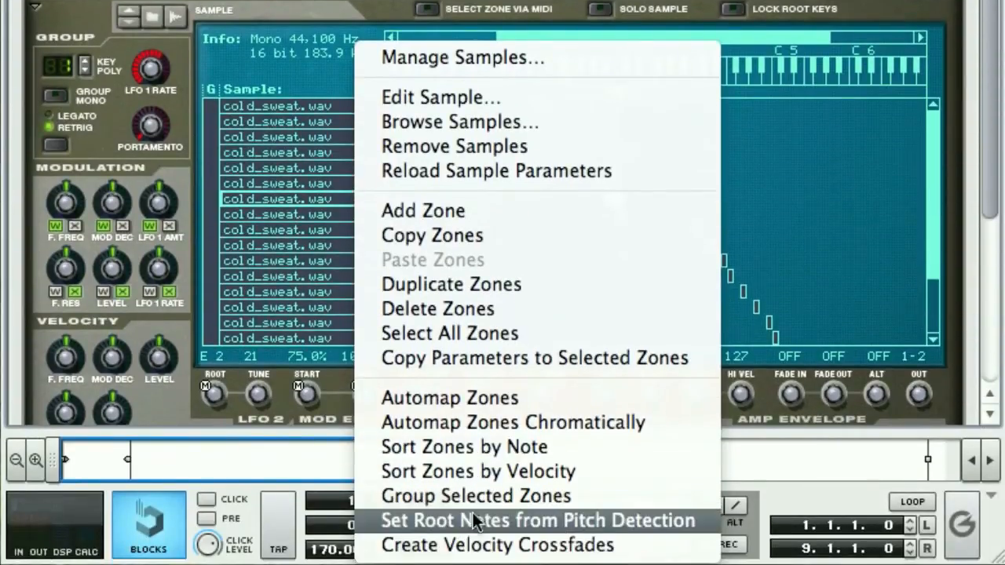
pyautogui.click(474, 521)
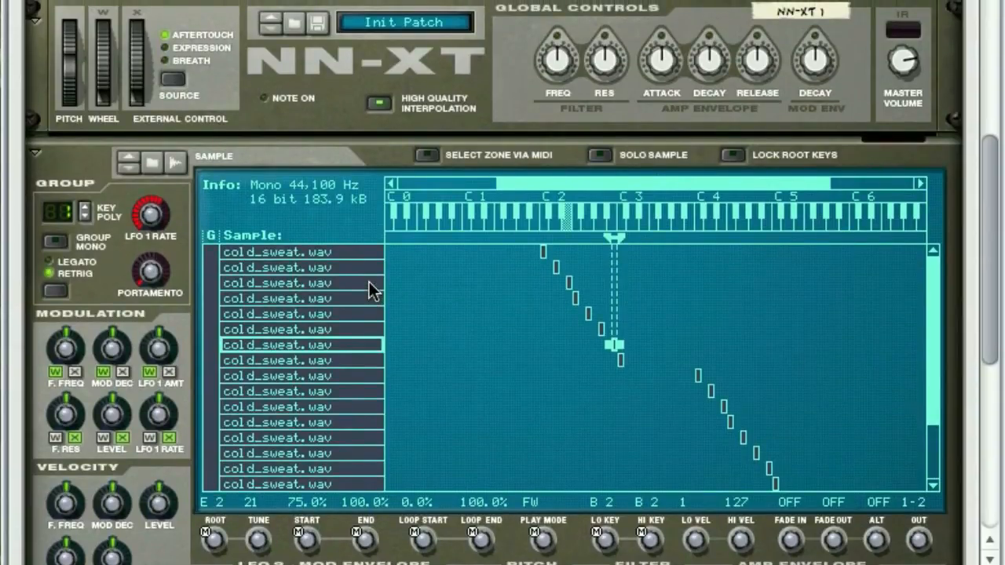
pyautogui.scroll(3, 369, 283)
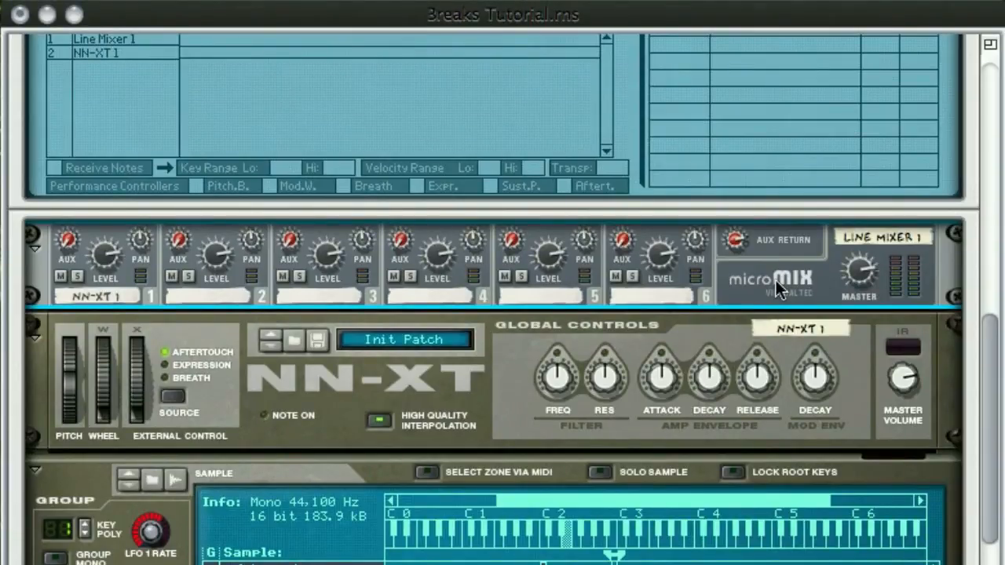
pyautogui.scroll(-3, 776, 281)
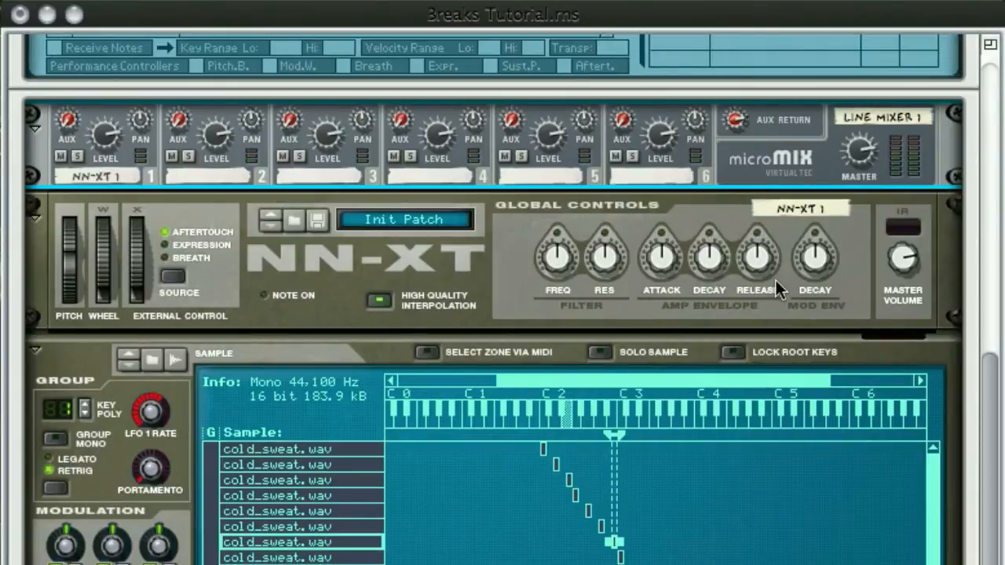
pyautogui.scroll(-1, 775, 278)
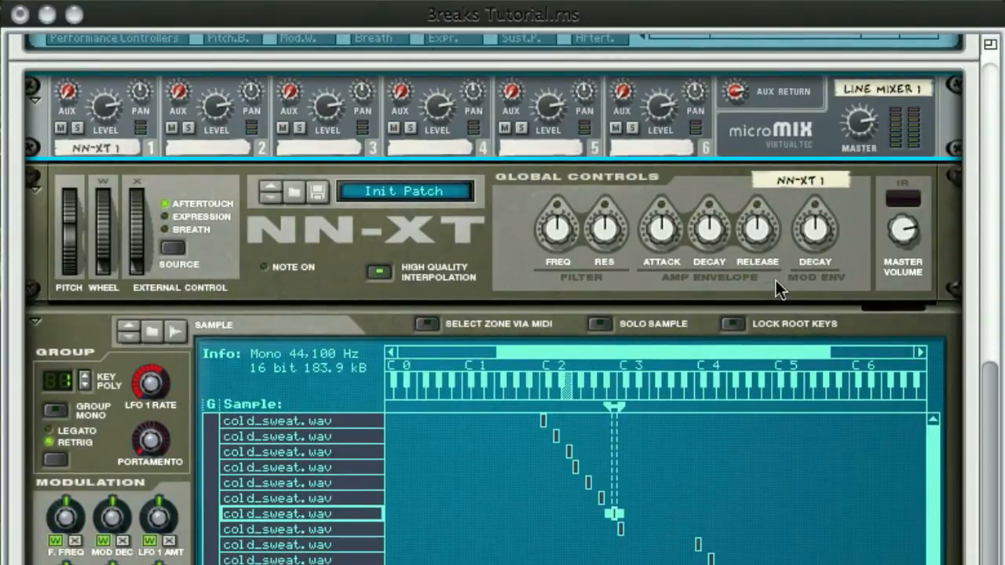
pyautogui.scroll(-11, 776, 280)
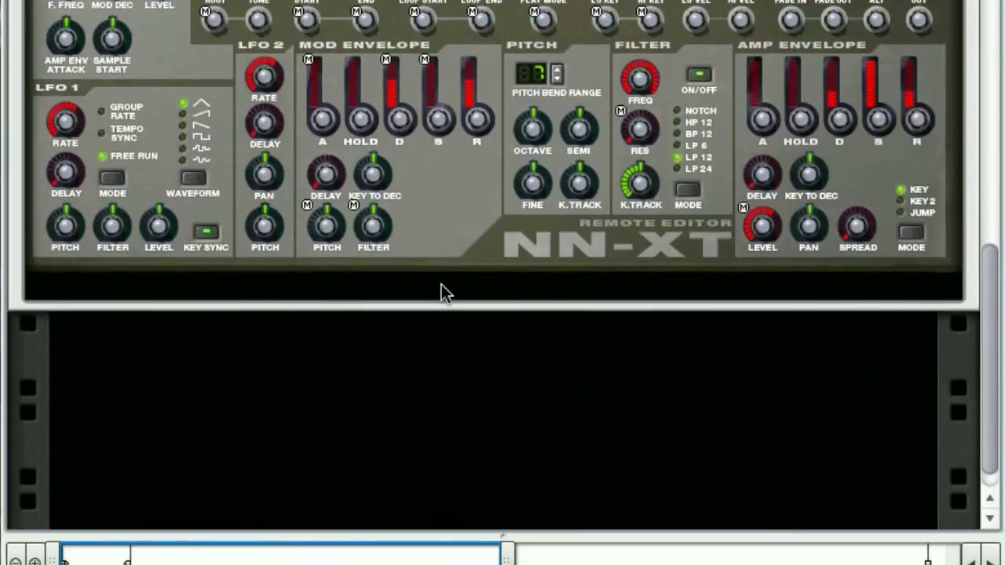
# Step: Create an NN19 Digital Sampler inside the Combinator, directly below the NN-XT
pyautogui.click(442, 285)
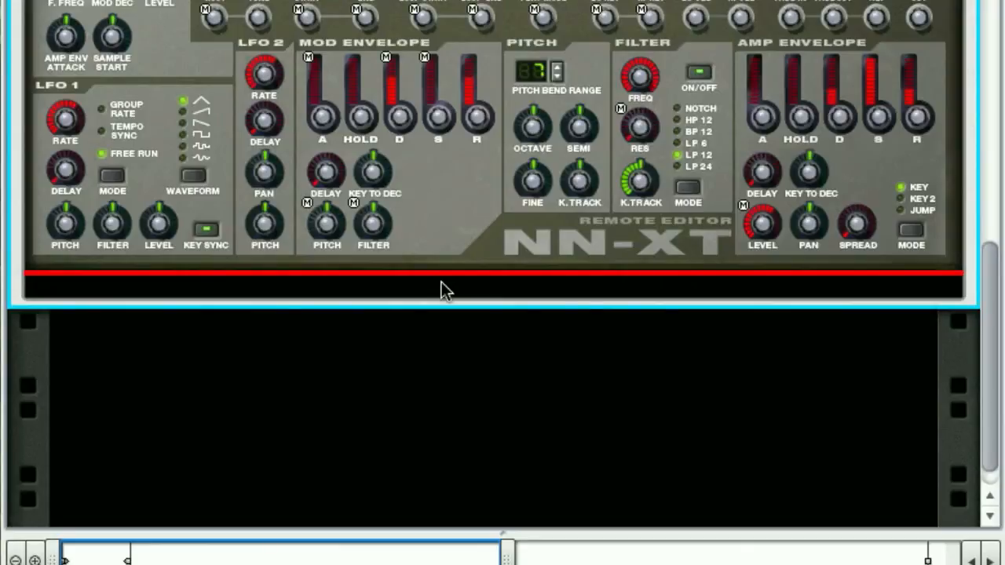
pyautogui.rightClick(442, 283)
pyautogui.moveTo(494, 271)
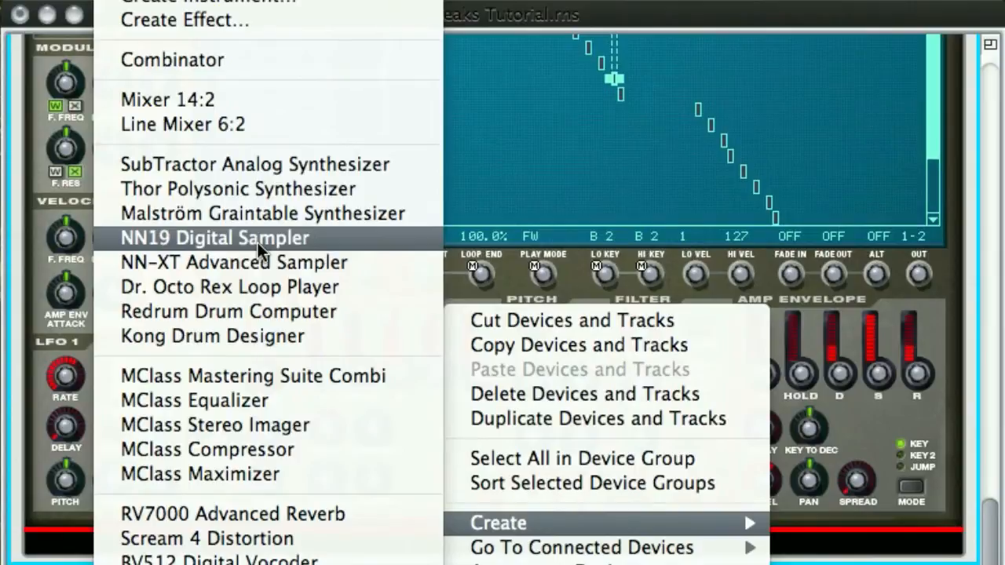
pyautogui.click(258, 243)
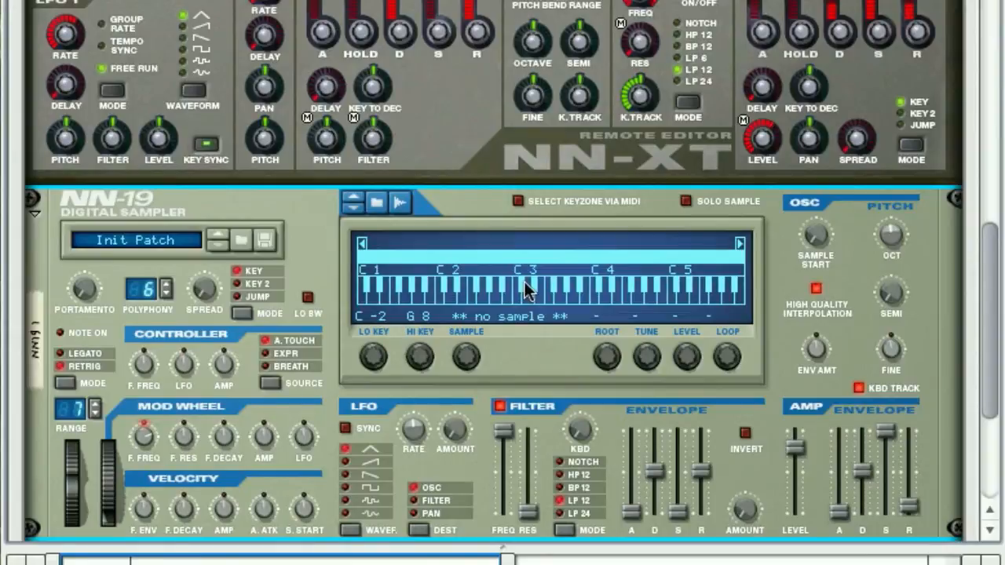
# Step: Select NN-XT 1 in the Combinator's programmer and review the modulation targets available for Rotary 1
pyautogui.scroll(10, 525, 285)
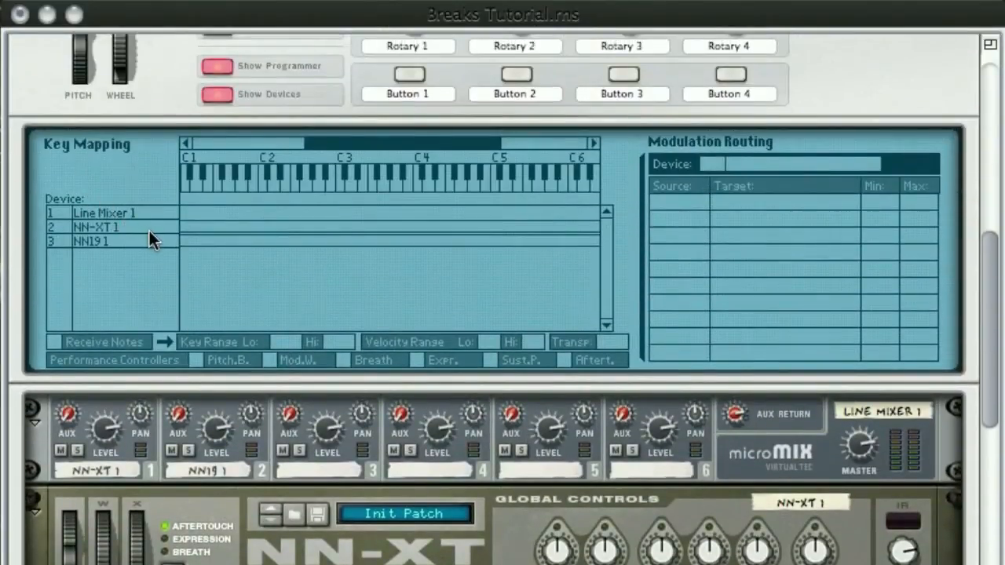
pyautogui.click(149, 229)
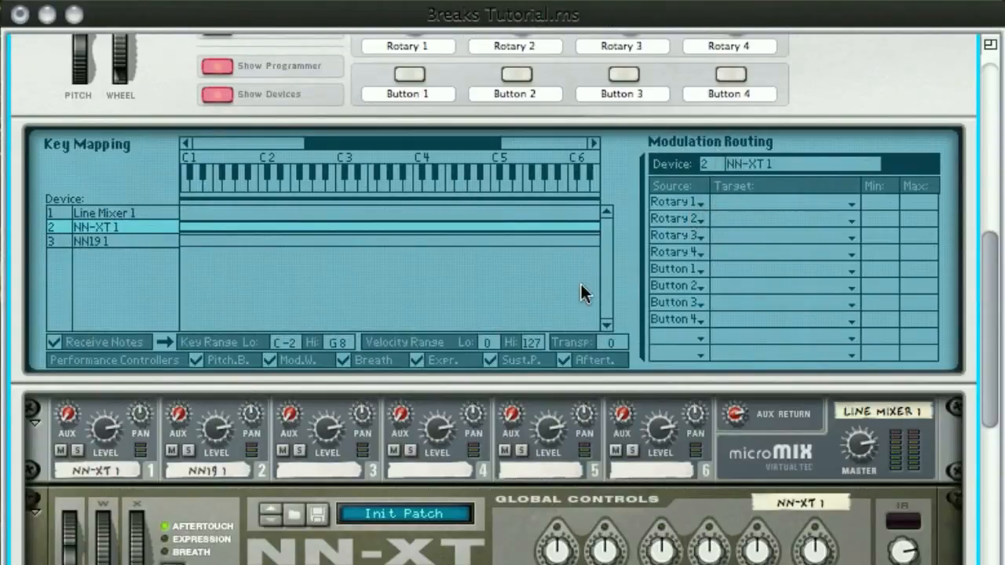
pyautogui.scroll(3, 582, 289)
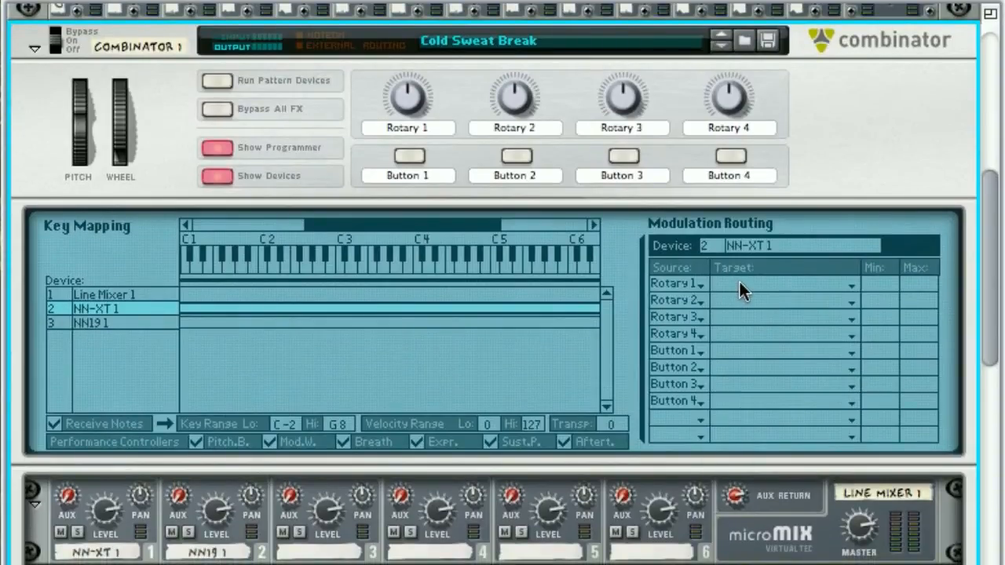
pyautogui.click(739, 283)
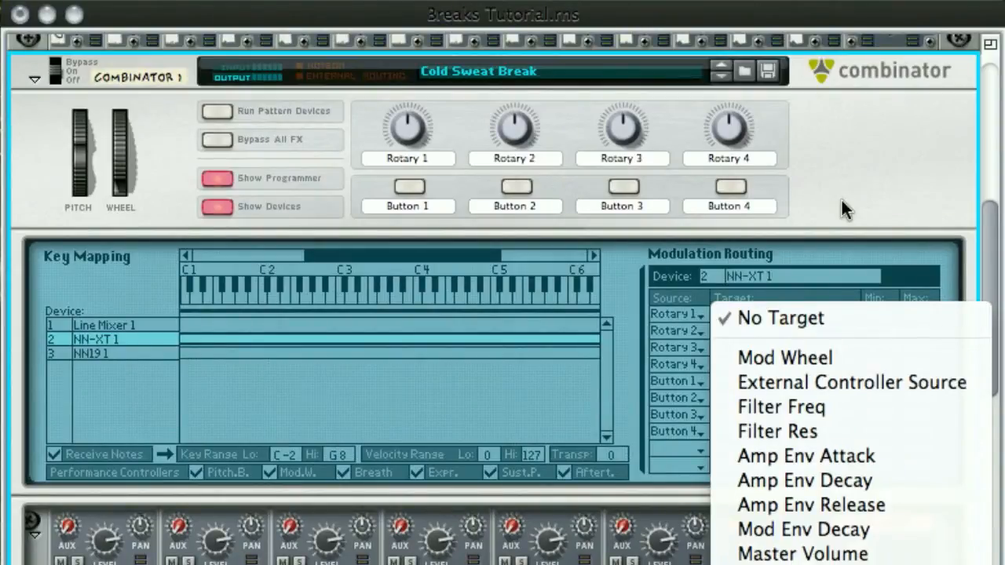
pyautogui.click(842, 200)
pyautogui.scroll(-3, 80, 313)
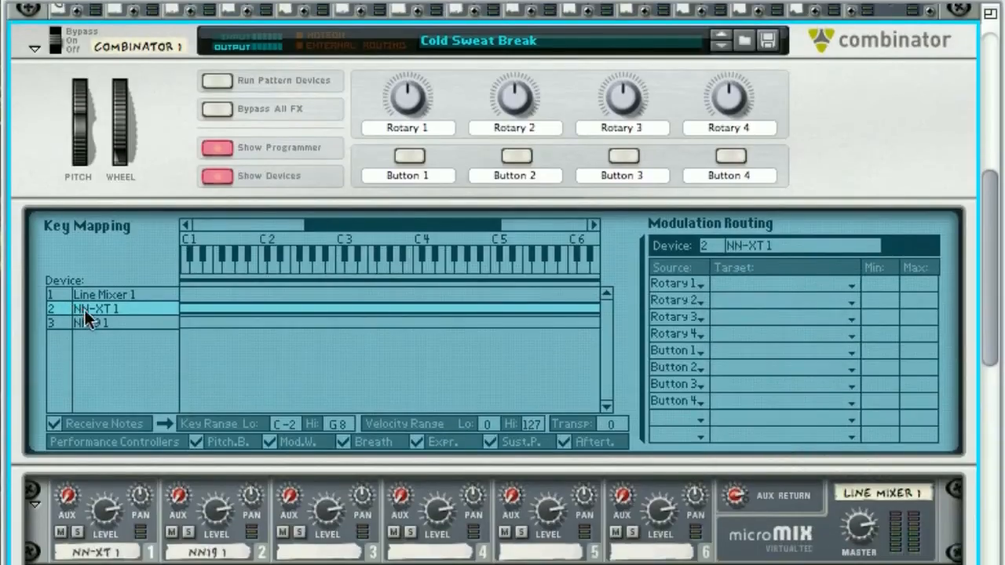
# Step: Select NN19 1 in the Combinator's programmer and review its Osc modulation targets for Rotary 1, including Sample Start
pyautogui.click(125, 295)
pyautogui.scroll(1, 700, 279)
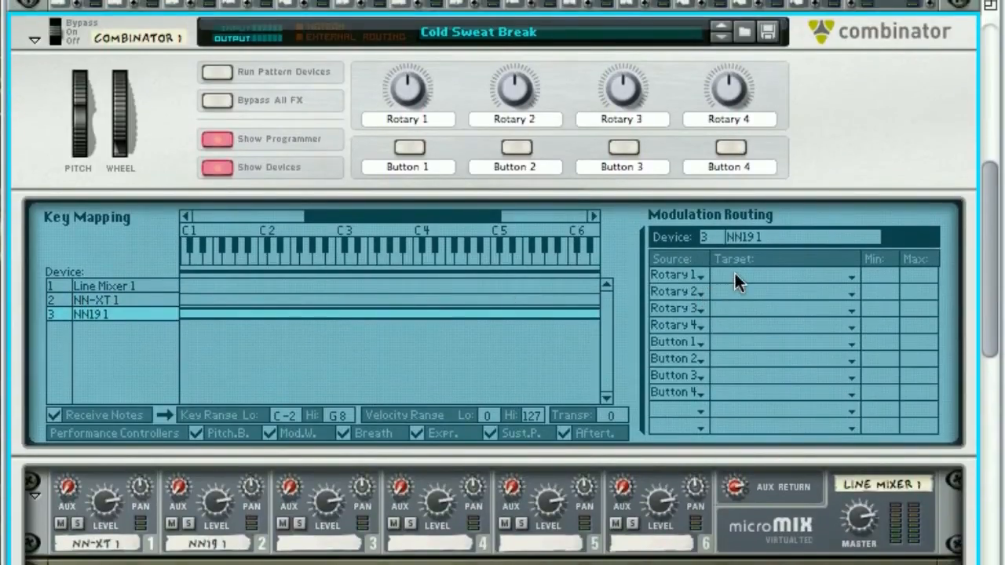
pyautogui.click(735, 281)
pyautogui.moveTo(766, 497)
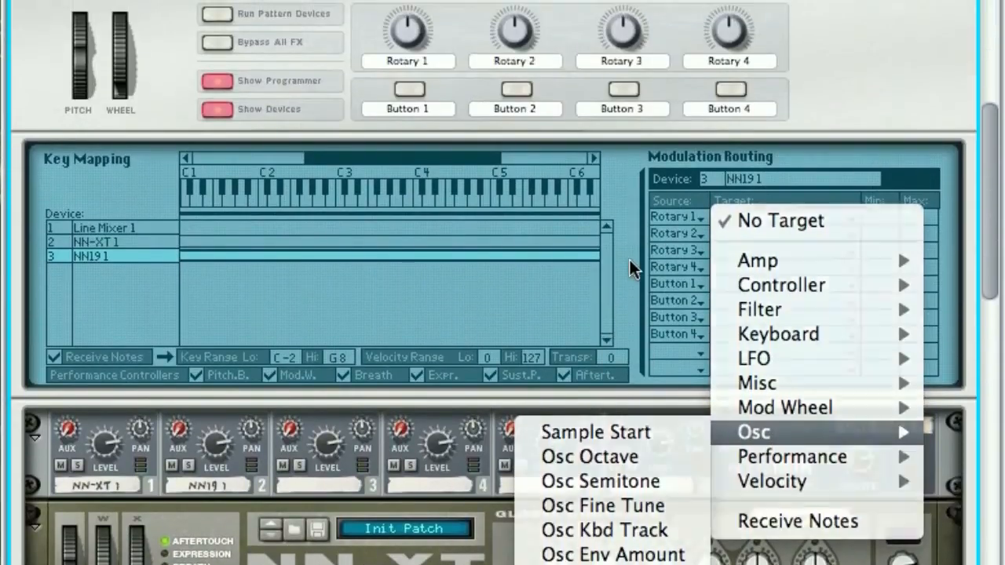
pyautogui.click(630, 260)
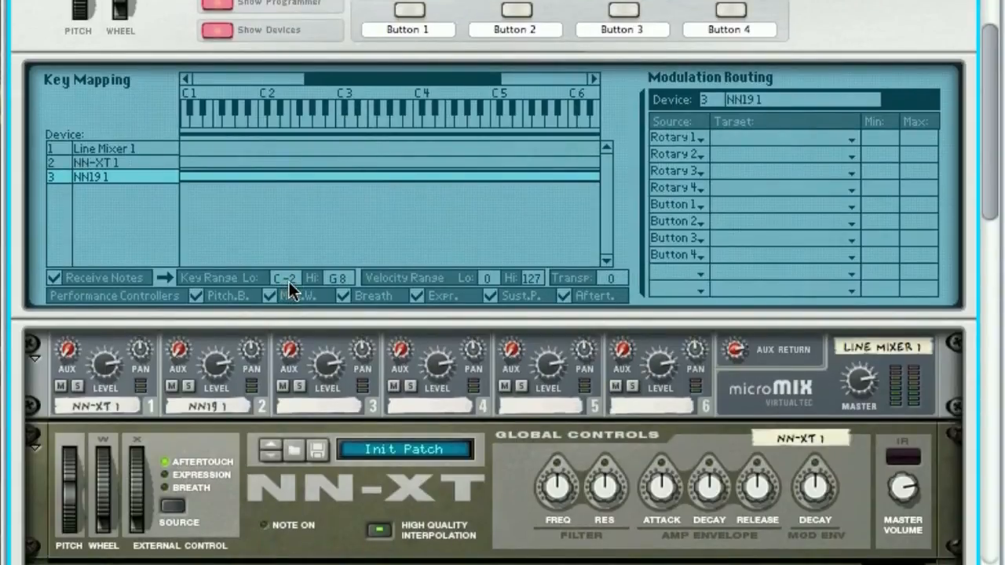
# Step: Limit NN19 1's key range in the Combinator to the single note E3, setting both the low and high key
pyautogui.moveTo(291, 282); pyautogui.dragTo(275, 160)
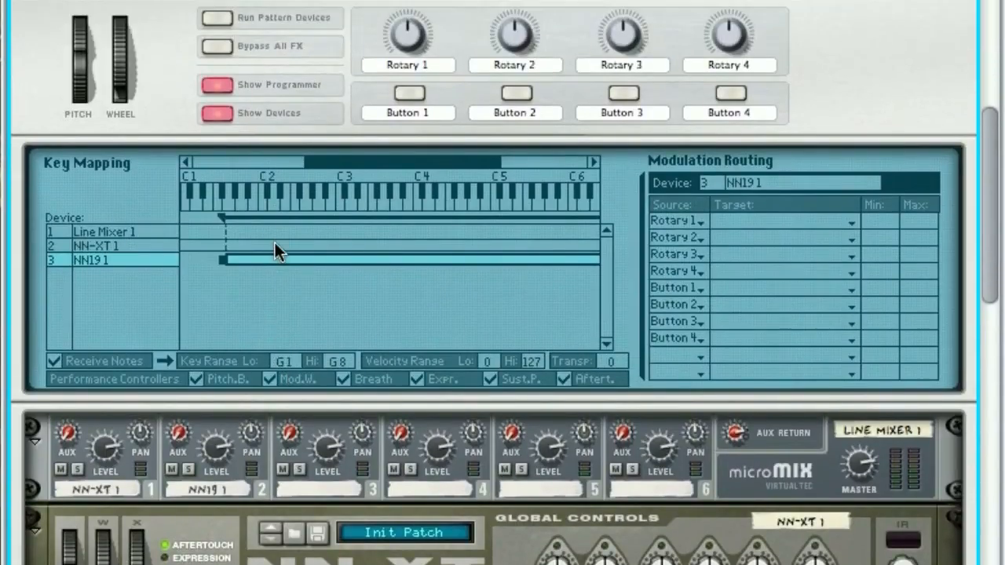
pyautogui.moveTo(275, 242); pyautogui.dragTo(264, 175)
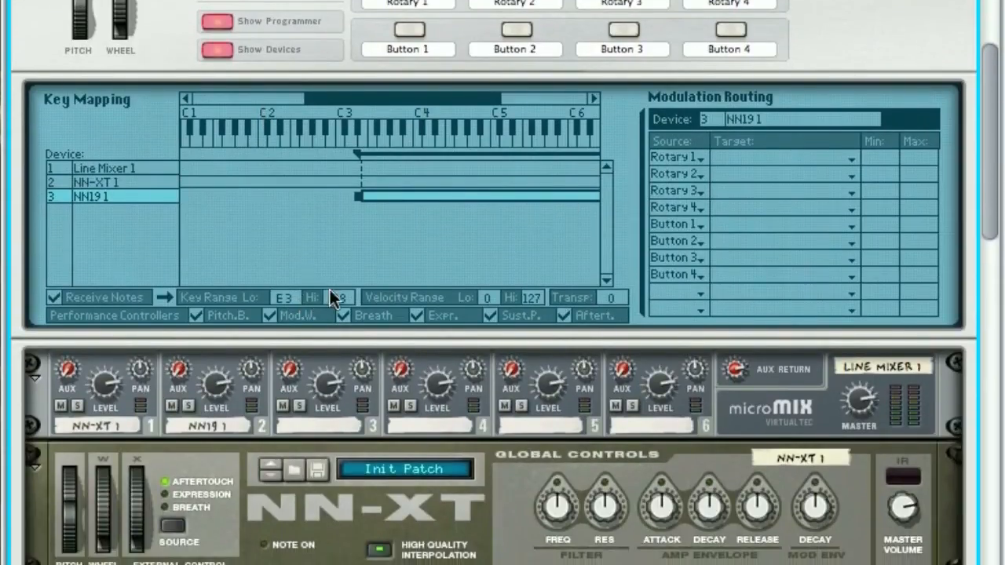
pyautogui.moveTo(330, 291); pyautogui.dragTo(349, 328)
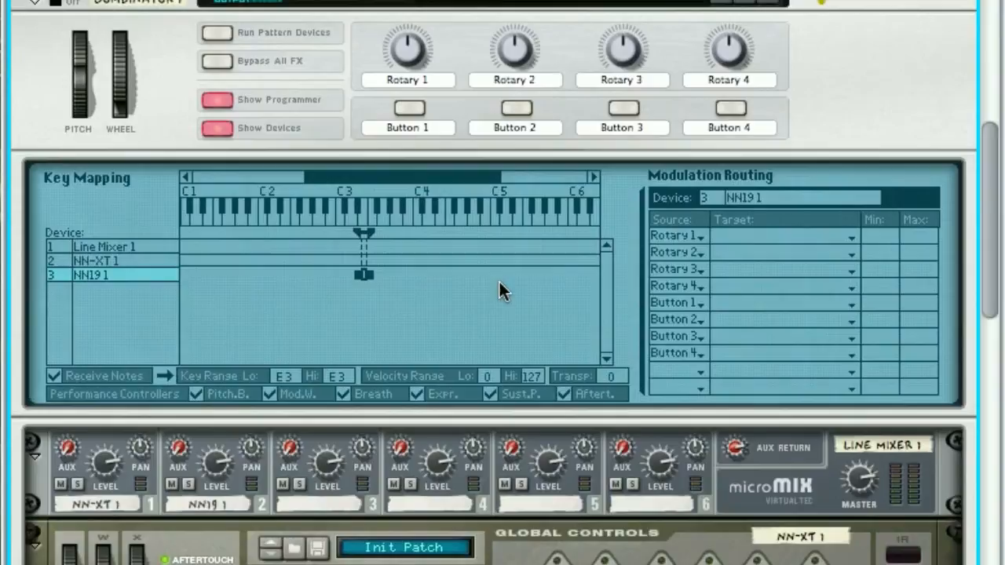
# Step: Load cold_sweat.wav from the breaks2 sample folder into the NN-19
pyautogui.scroll(-5, 498, 283)
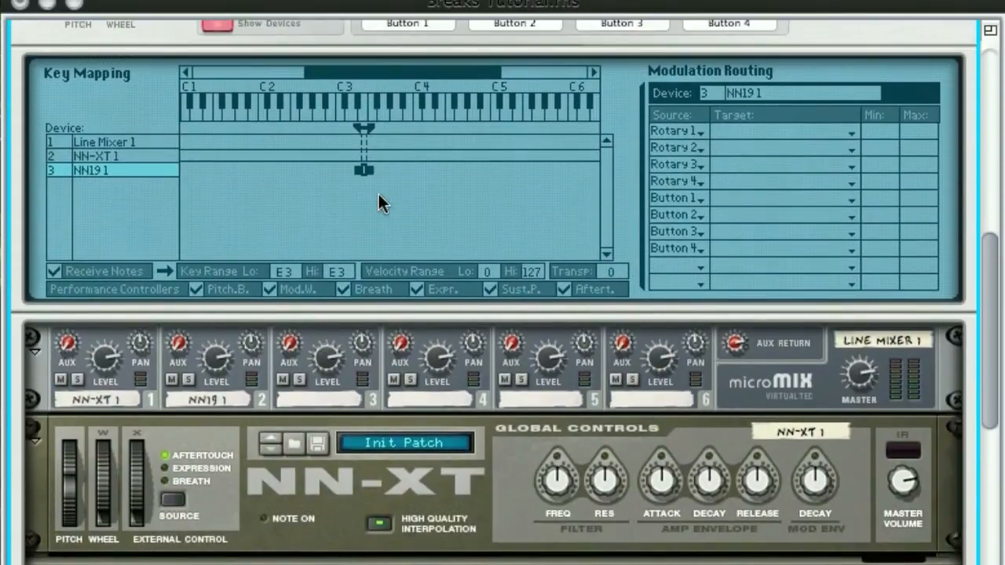
pyautogui.scroll(-15, 367, 202)
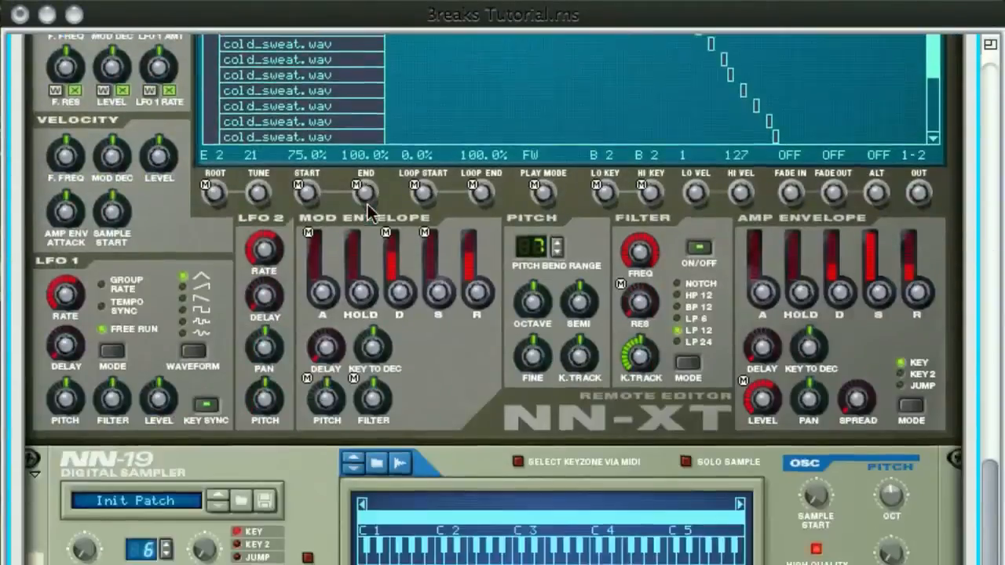
pyautogui.click(519, 313)
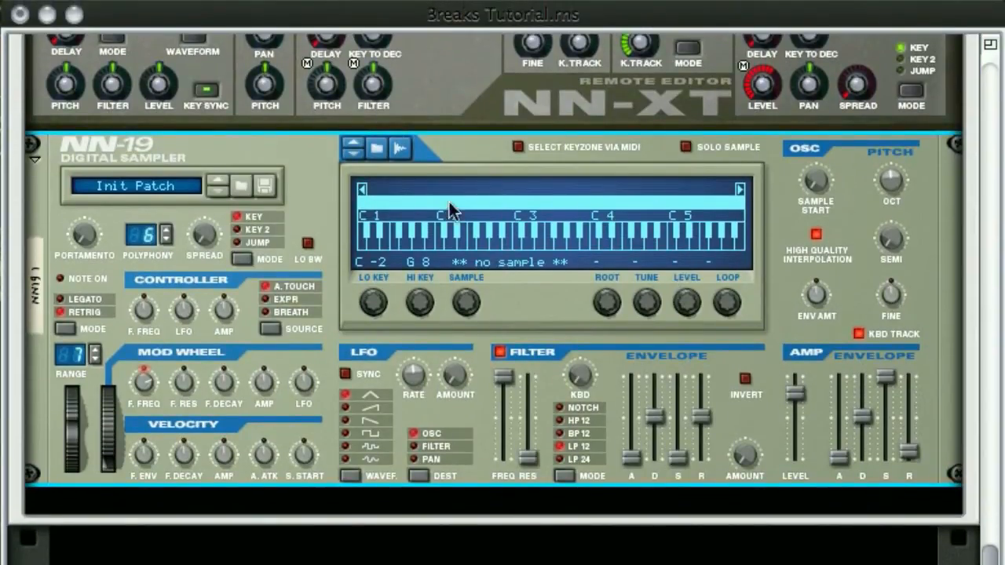
pyautogui.click(377, 150)
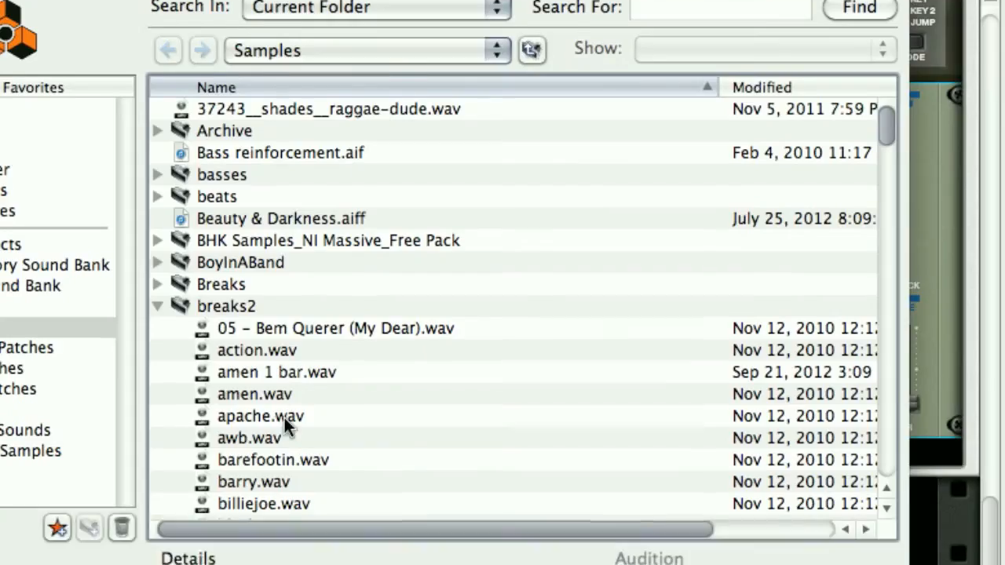
pyautogui.scroll(-3, 284, 300)
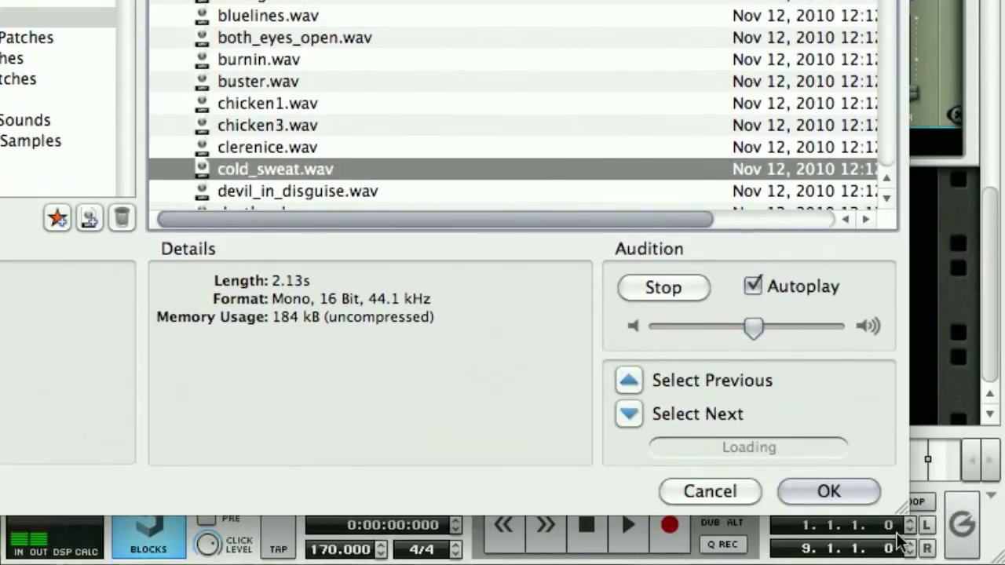
pyautogui.click(829, 491)
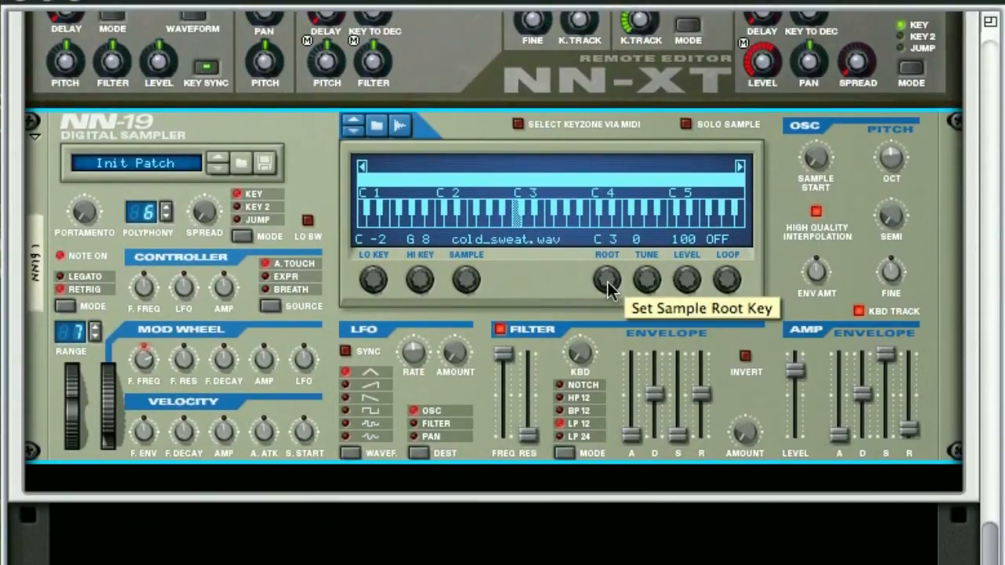
# Step: Check the root and tune settings of the NN-XT zones and set the NN-19's sample tune to 21
pyautogui.moveTo(608, 281); pyautogui.dragTo(608, 280)
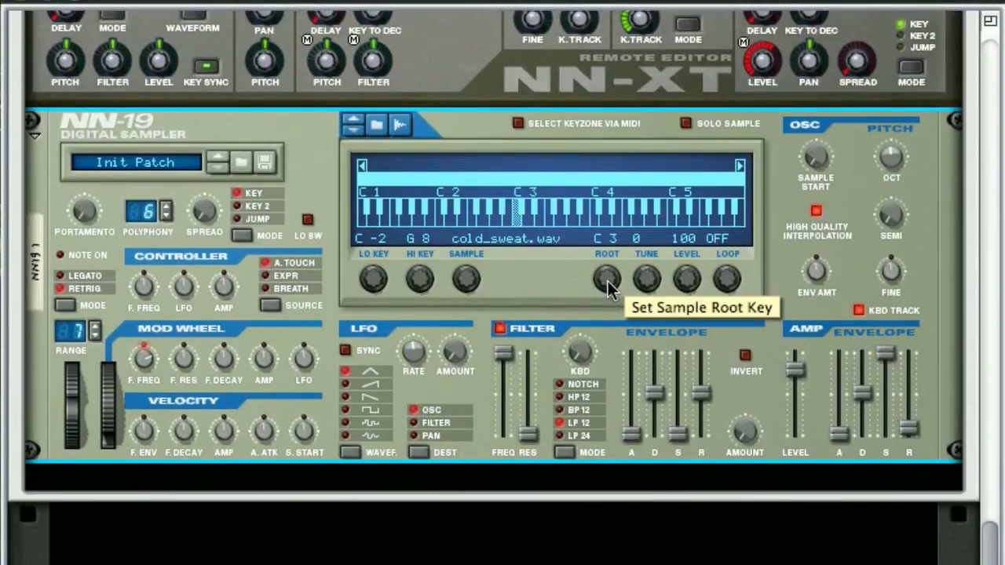
pyautogui.scroll(8, 401, 267)
pyautogui.scroll(5, 400, 281)
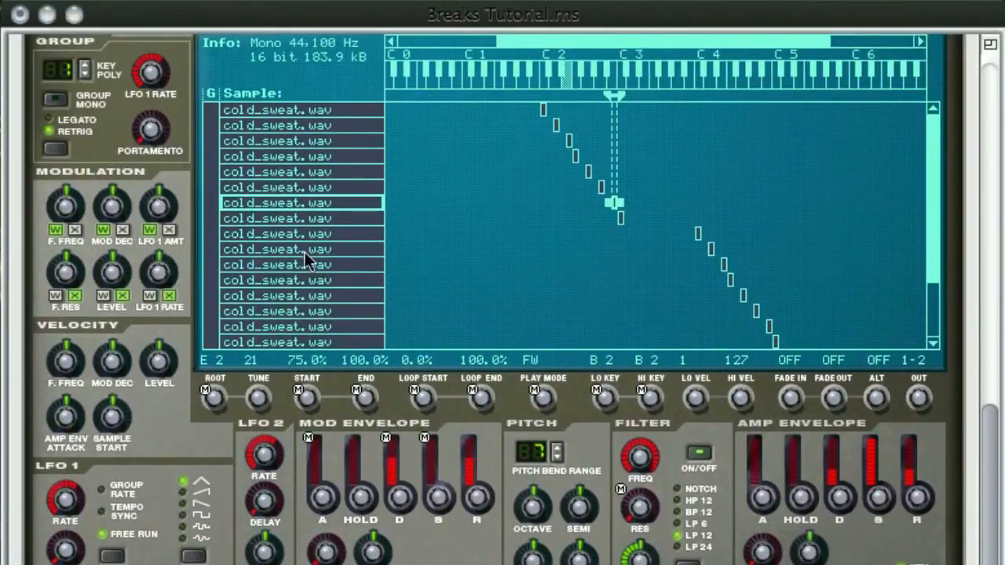
pyautogui.click(335, 295)
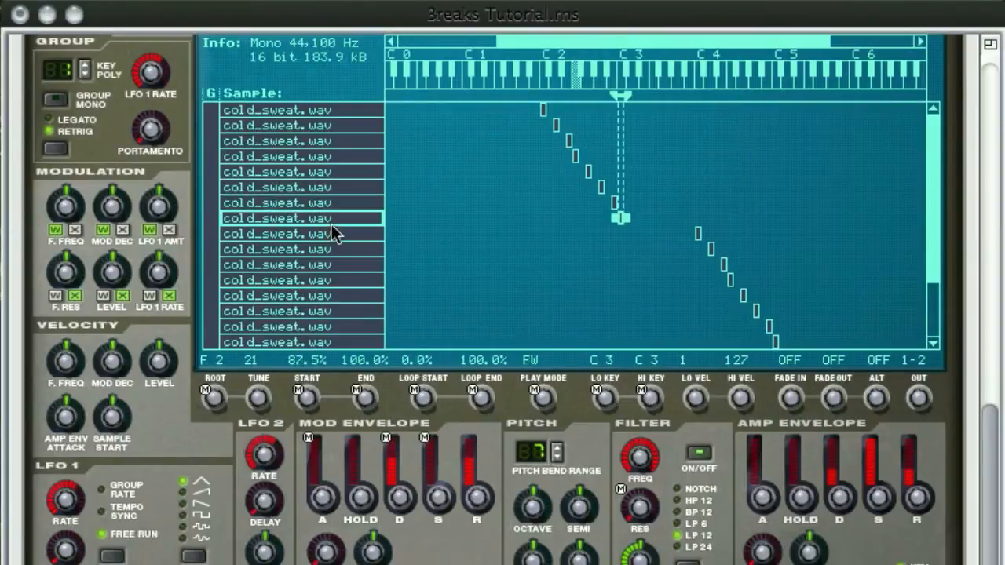
pyautogui.click(338, 114)
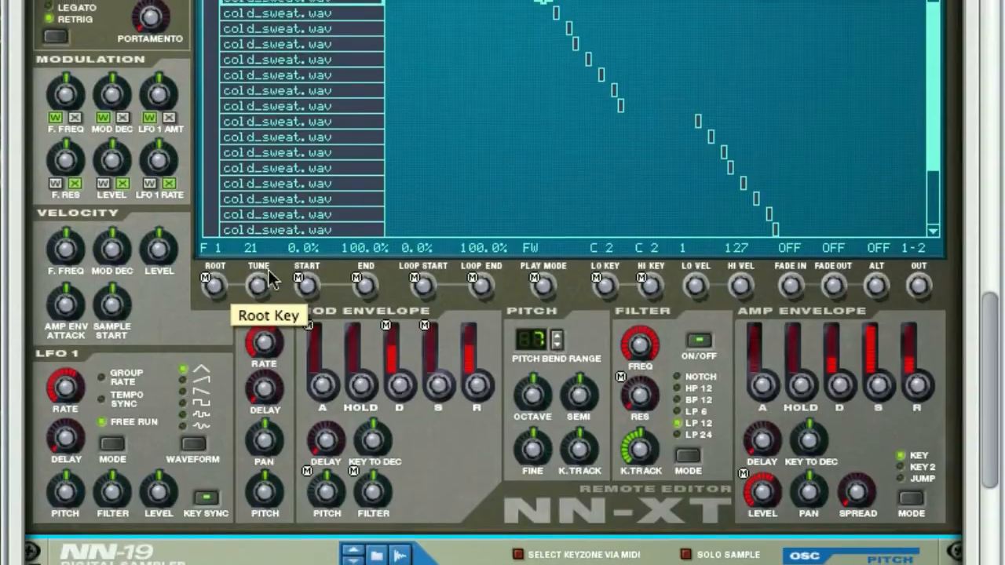
pyautogui.scroll(-10, 527, 251)
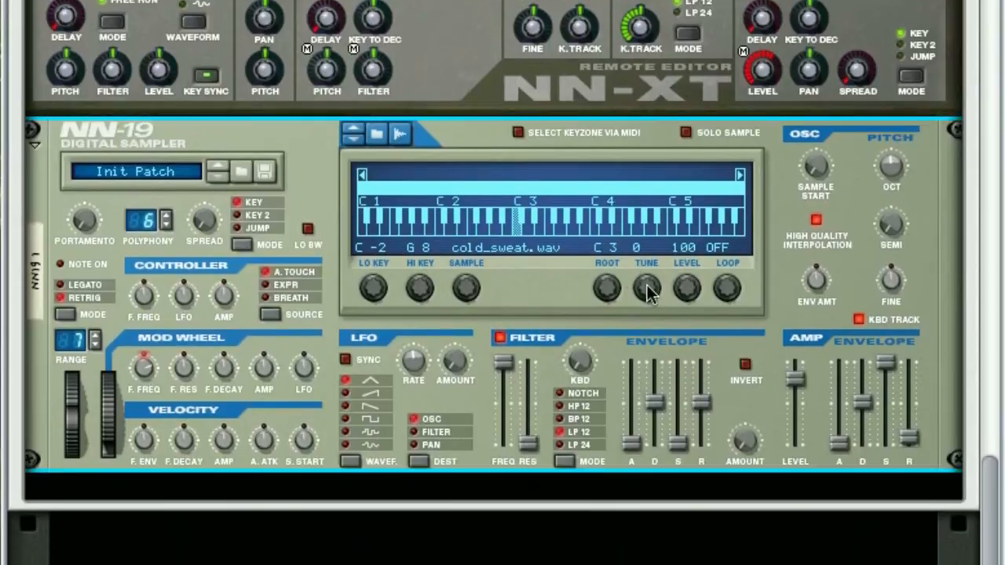
pyautogui.moveTo(646, 282); pyautogui.dragTo(652, 240)
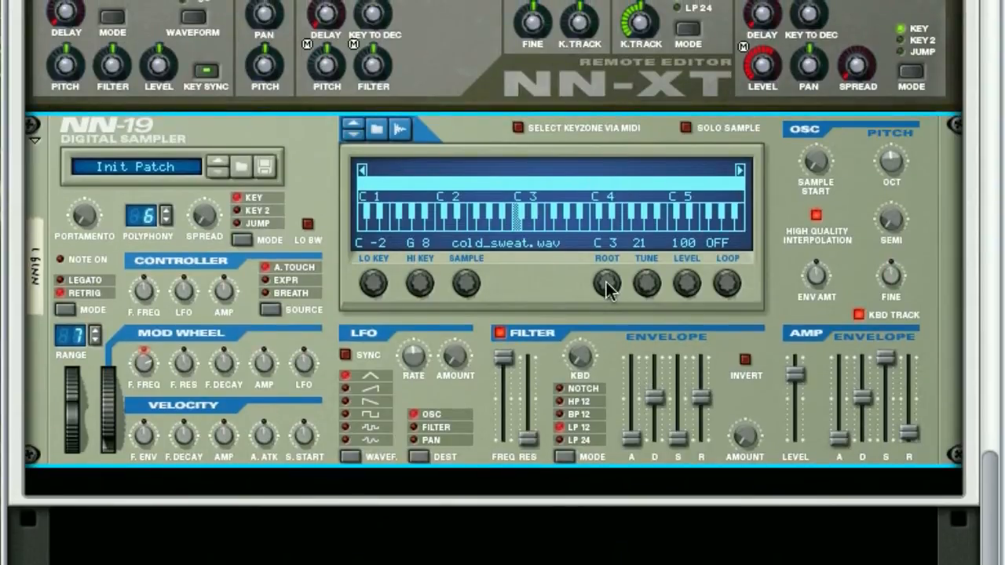
# Step: Check the root key of the cold_sweat slices in the NN-XT and set the NN-19 sample's root to A2
pyautogui.scroll(10, 561, 317)
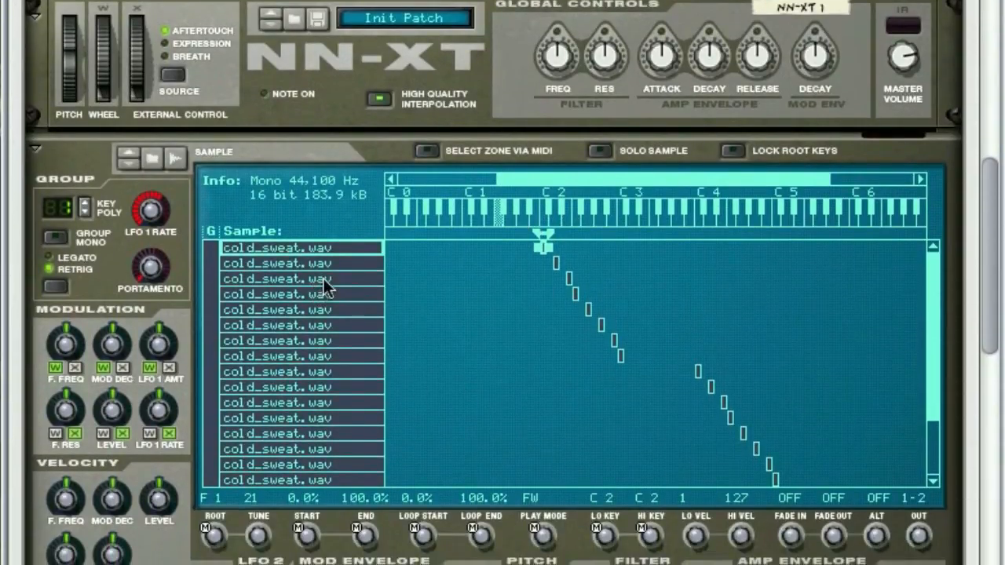
pyautogui.click(323, 342)
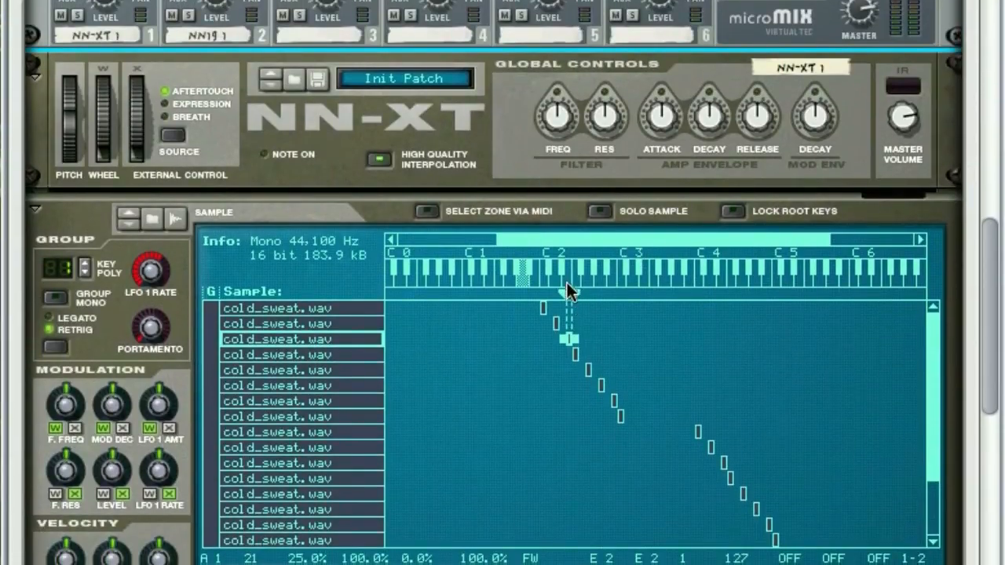
pyautogui.scroll(-10, 442, 259)
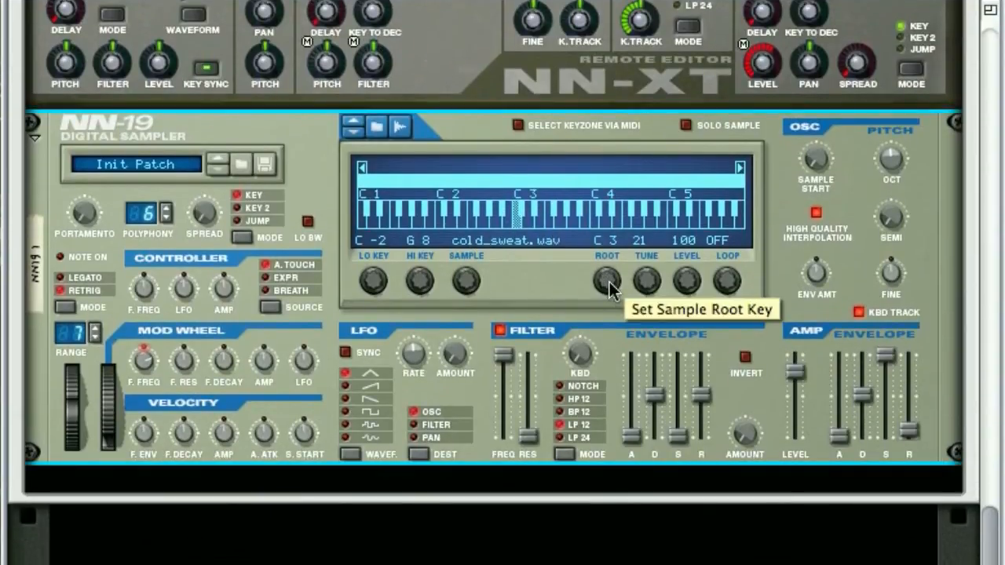
pyautogui.moveTo(610, 290); pyautogui.dragTo(605, 278)
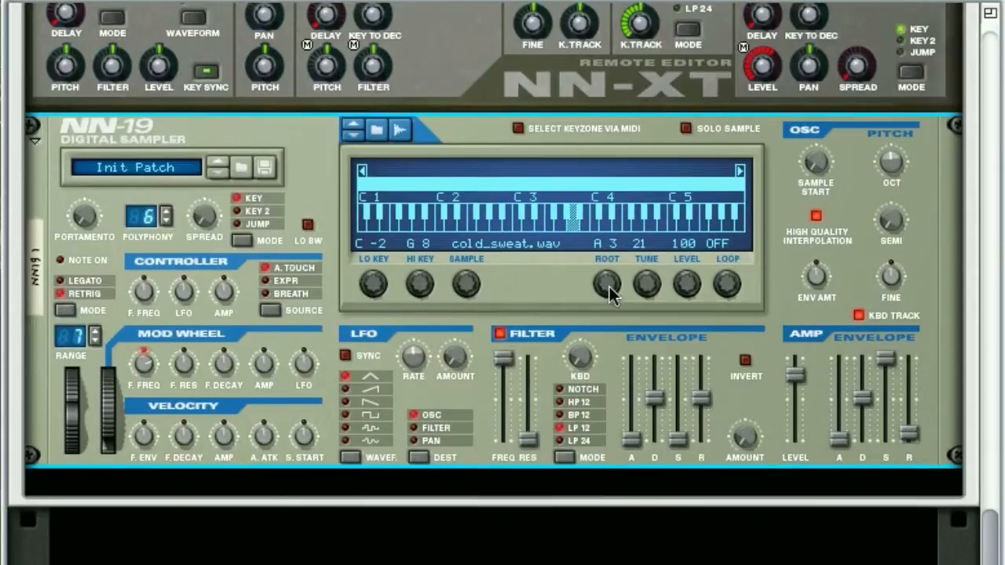
pyautogui.moveTo(605, 291); pyautogui.dragTo(610, 321)
pyautogui.moveTo(610, 285); pyautogui.dragTo(609, 282)
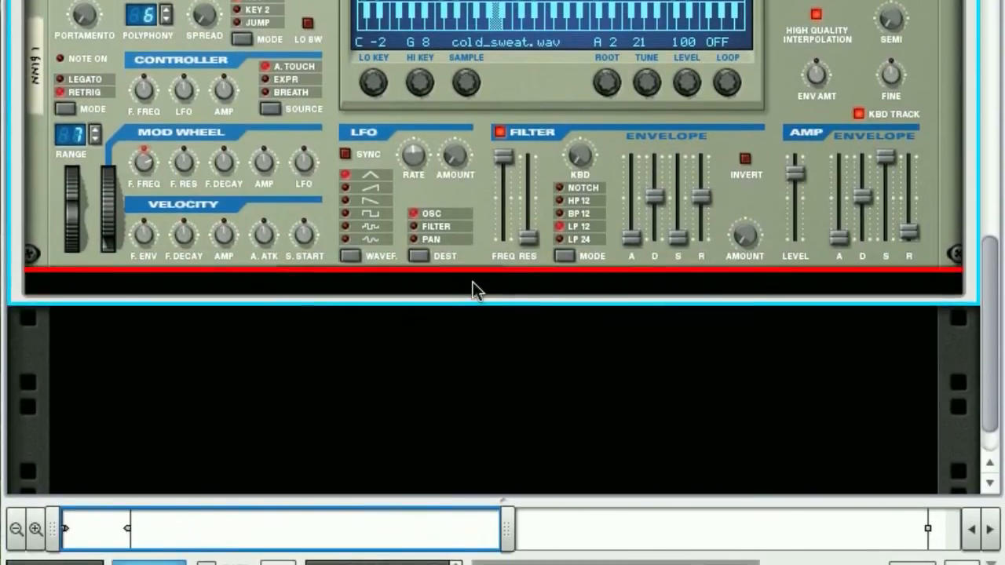
# Step: Create a Malström Graintable Synthesizer inside the Combinator below the NN-19 and inspect the rear connections of both devices
pyautogui.rightClick(465, 315)
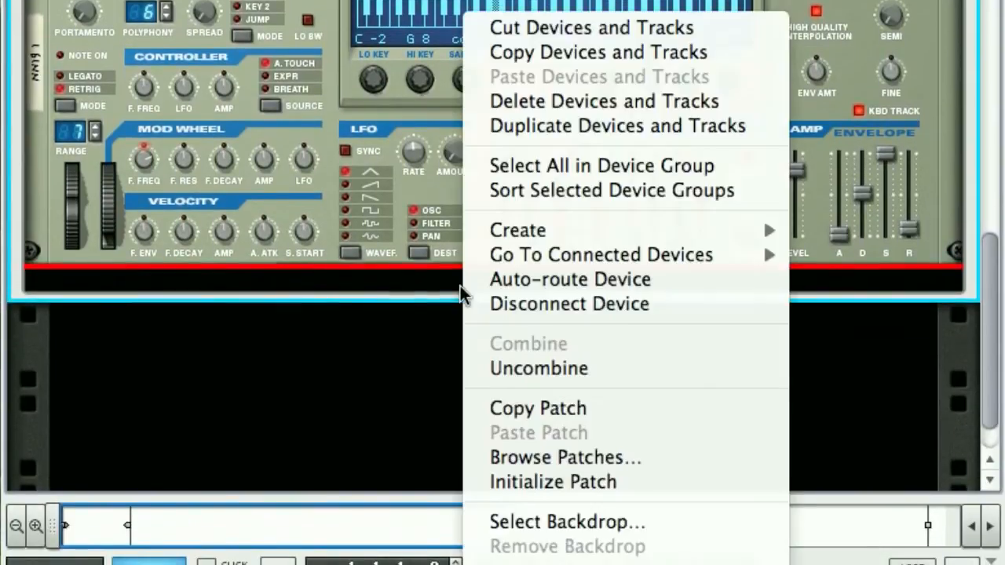
pyautogui.moveTo(566, 227)
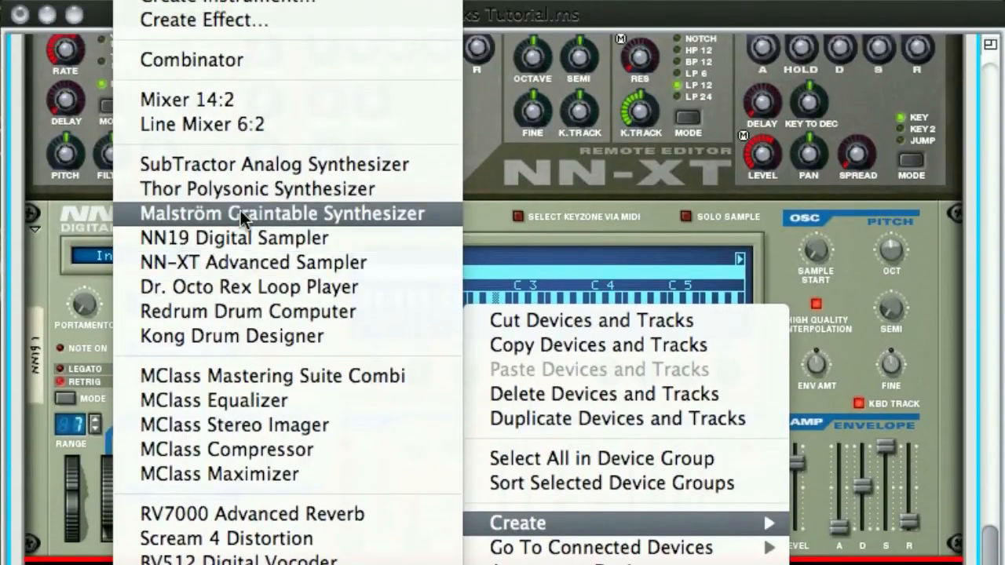
pyautogui.click(240, 211)
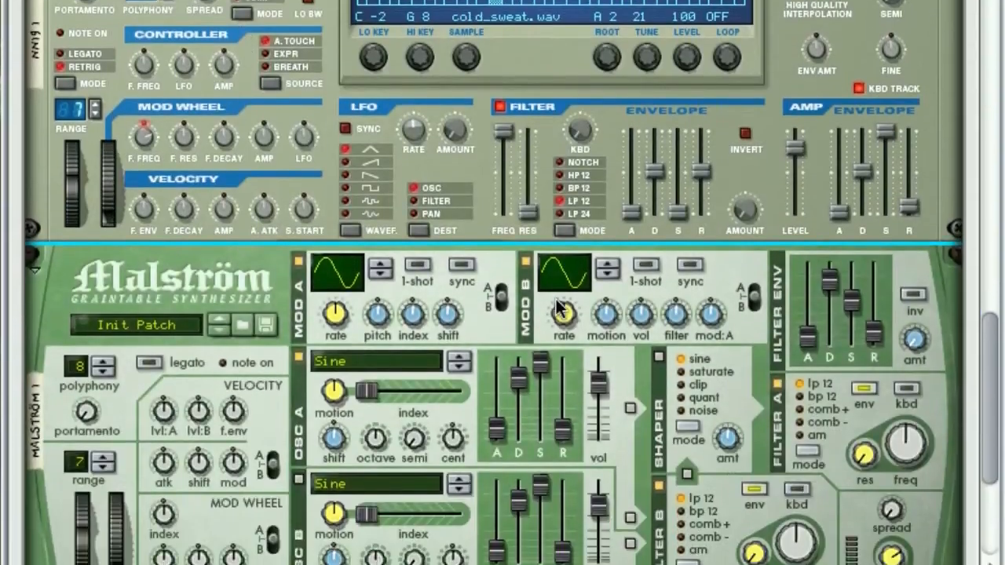
pyautogui.press('Tab')
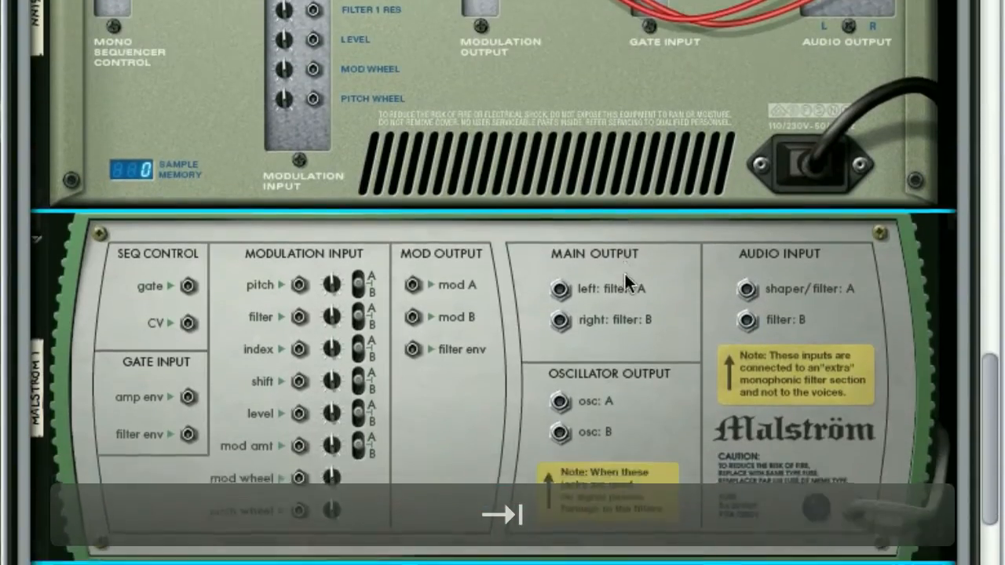
pyautogui.scroll(5, 625, 282)
pyautogui.scroll(-3, 625, 281)
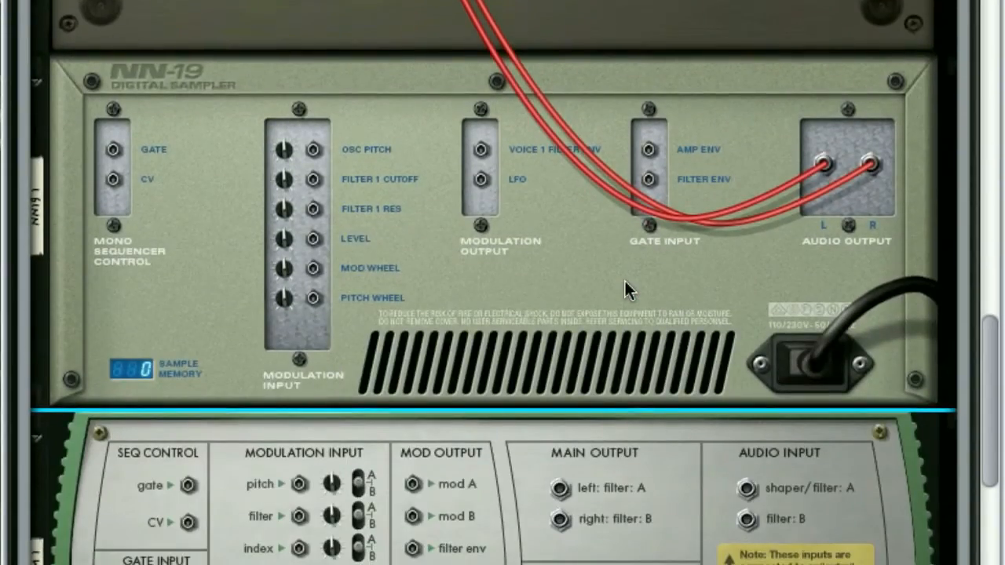
# Step: Limit Malström 1's key range in the Combinator to E3 by setting both its low and high key
pyautogui.press('Tab')
pyautogui.scroll(10, 609, 281)
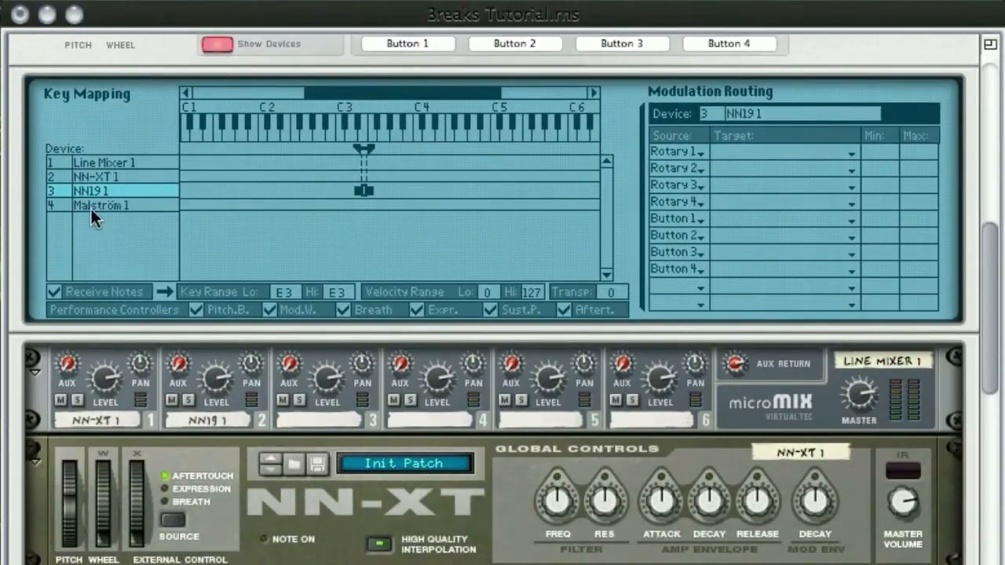
pyautogui.moveTo(286, 293); pyautogui.dragTo(288, 256)
pyautogui.moveTo(280, 204); pyautogui.dragTo(274, 130)
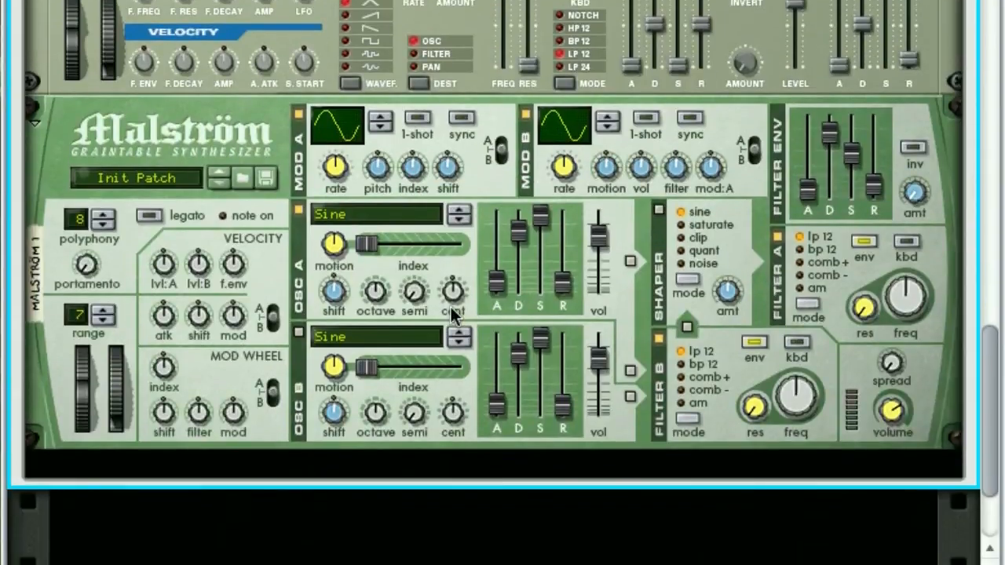
# Step: Patch the Malström's mod A output to the NN-19's sequencer control Gate input
pyautogui.press('Tab')
pyautogui.scroll(3, 454, 283)
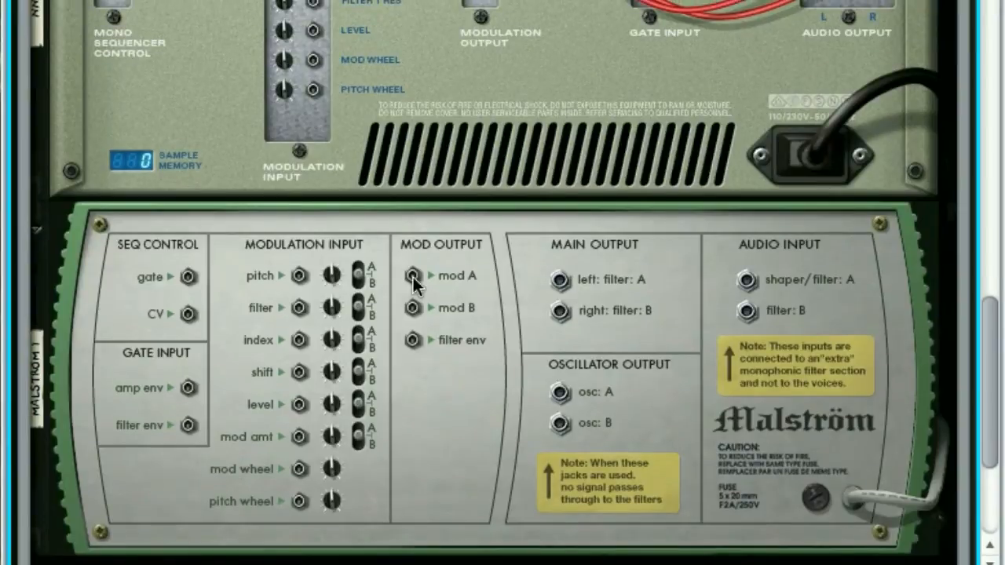
pyautogui.click(414, 280)
pyautogui.moveTo(414, 282); pyautogui.dragTo(114, 147)
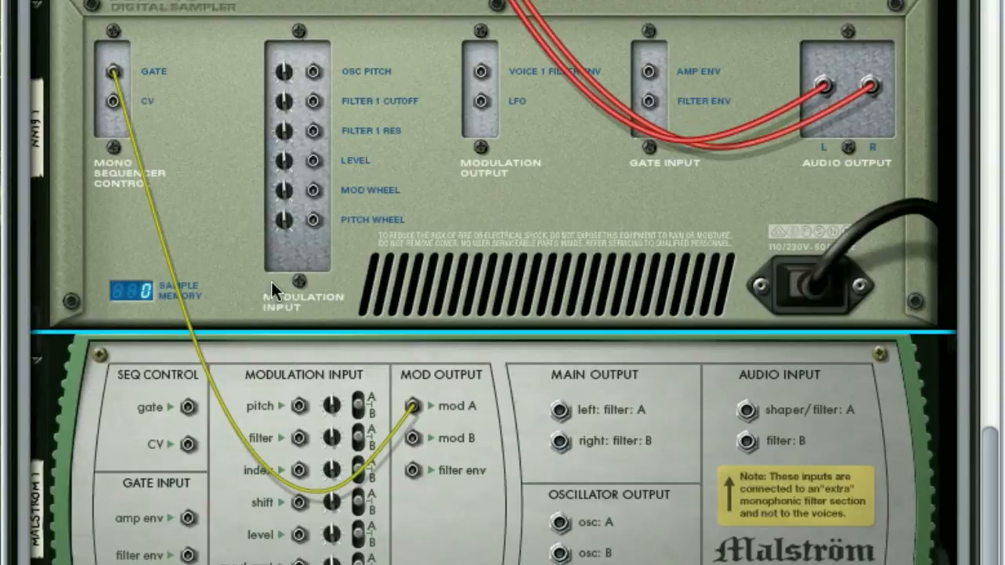
# Step: Raise the rate of the Malström's modulator A to 116
pyautogui.press('Tab')
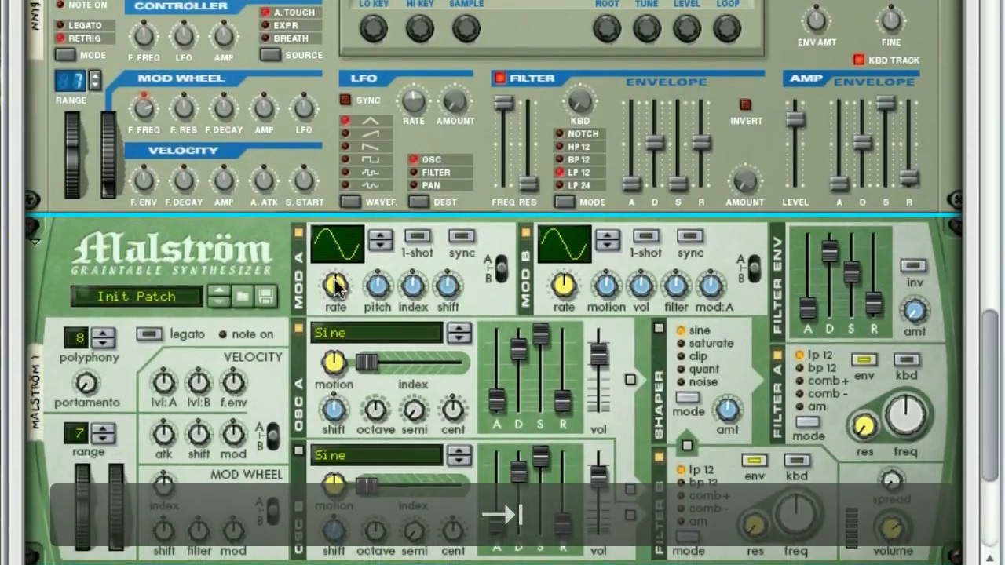
pyautogui.moveTo(335, 287)
pyautogui.mouseDown()
pyautogui.moveTo(334, 262)
pyautogui.moveTo(330, 306)
pyautogui.moveTo(328, 269)
pyautogui.moveTo(338, 284)
pyautogui.mouseUp()
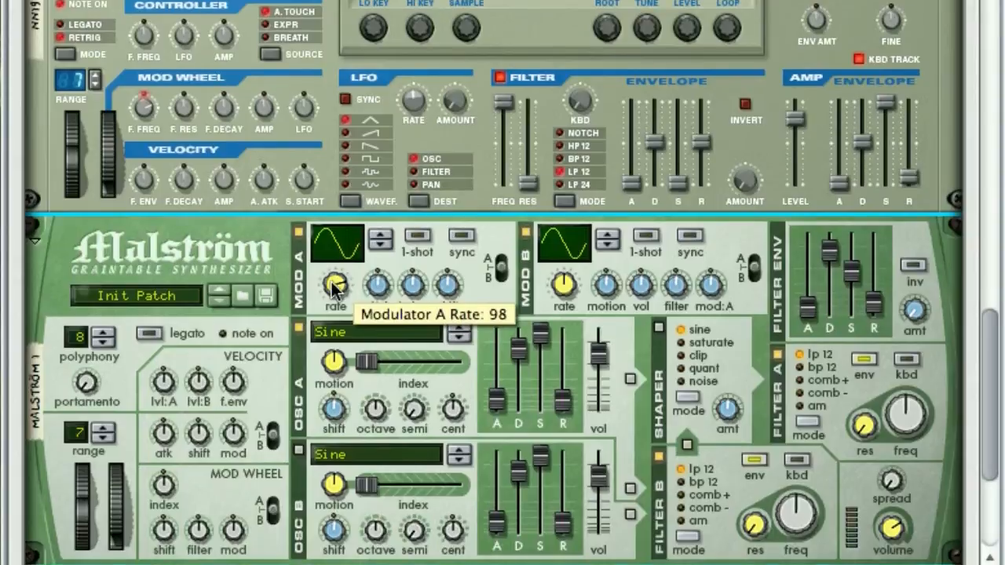
pyautogui.moveTo(336, 303); pyautogui.dragTo(332, 291)
# Step: Patch the Malström's filter env output to the NN-19's Level modulation input
pyautogui.press('Tab')
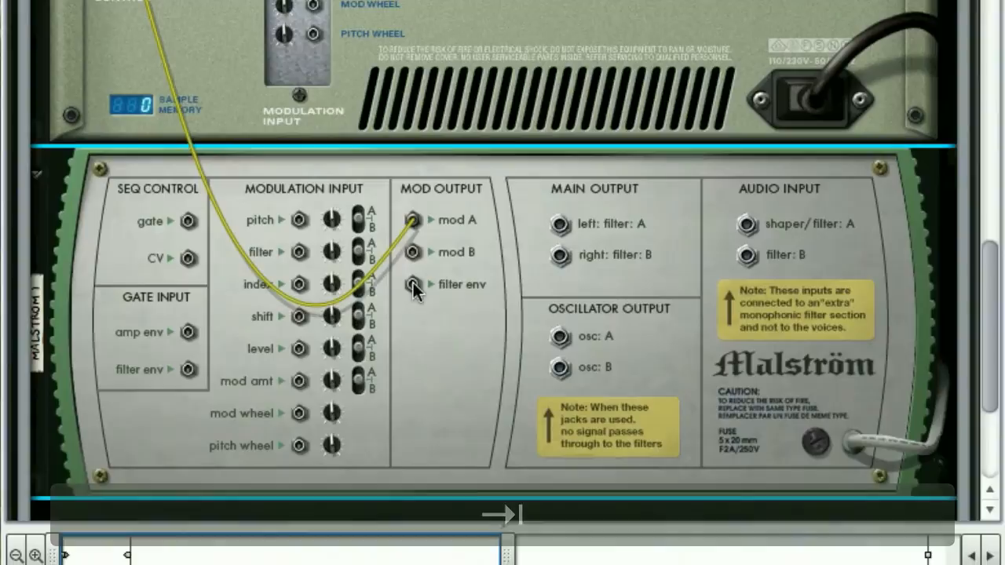
pyautogui.moveTo(414, 293); pyautogui.dragTo(320, 38)
pyautogui.moveTo(321, 259); pyautogui.dragTo(314, 218)
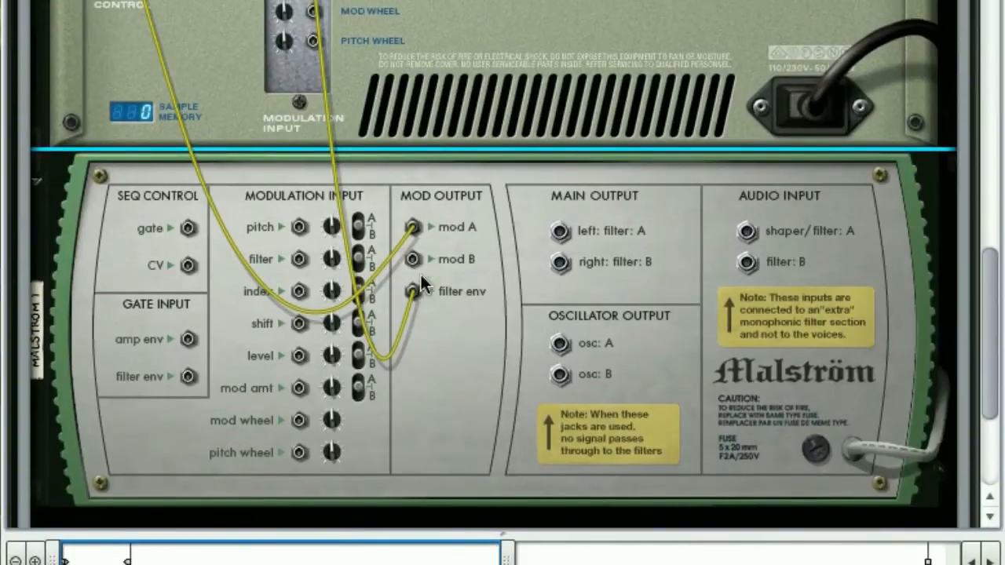
# Step: Set the Malström's filter envelope decay to minimum and its sustain to maximum
pyautogui.press('Tab')
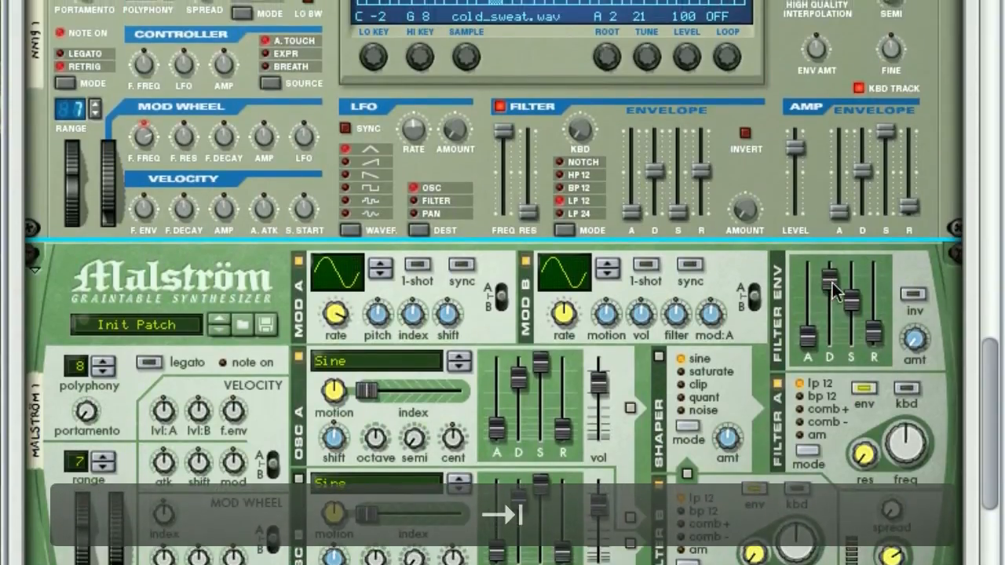
pyautogui.moveTo(831, 281); pyautogui.dragTo(830, 338)
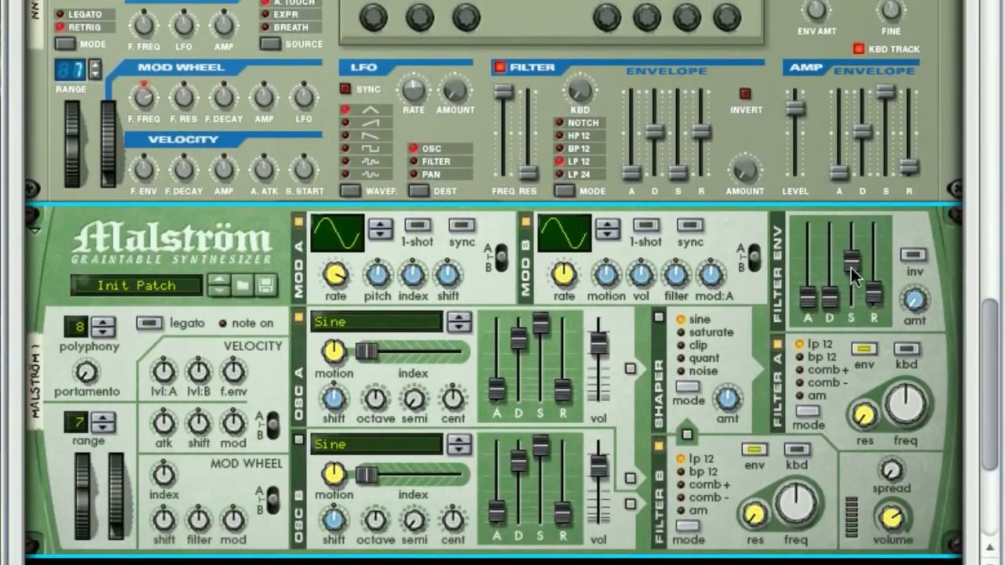
pyautogui.moveTo(852, 300); pyautogui.dragTo(845, 267)
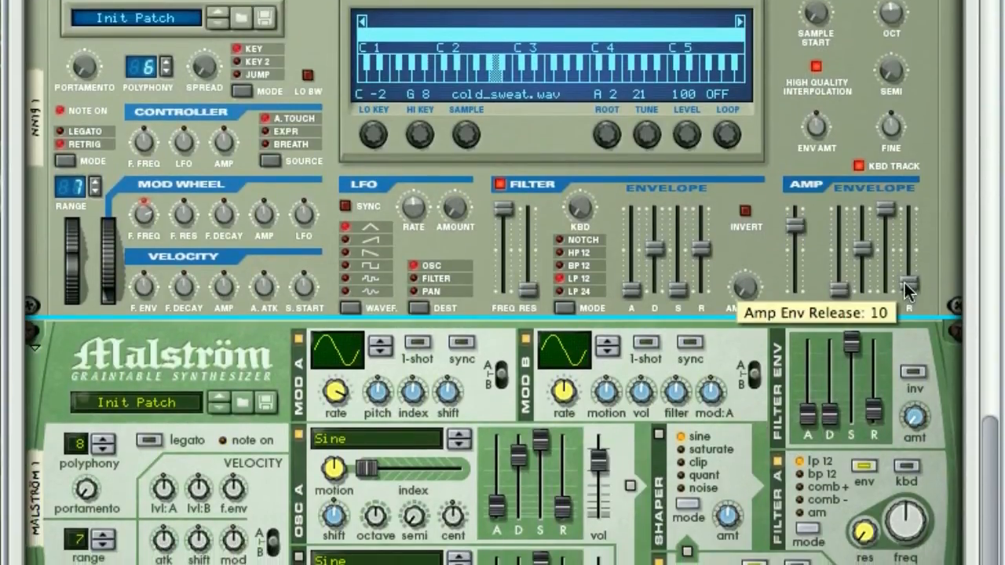
# Step: Set the NN-19's amp envelope release to 18
pyautogui.moveTo(909, 297); pyautogui.dragTo(907, 289)
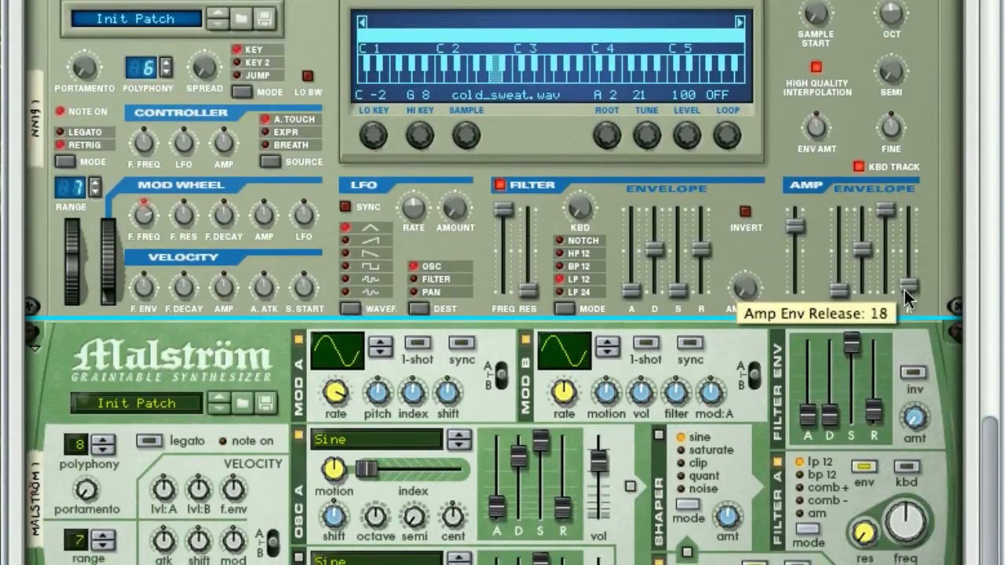
pyautogui.moveTo(906, 290)
pyautogui.mouseDown()
pyautogui.moveTo(905, 303)
pyautogui.moveTo(906, 281)
pyautogui.moveTo(899, 286)
pyautogui.mouseUp()
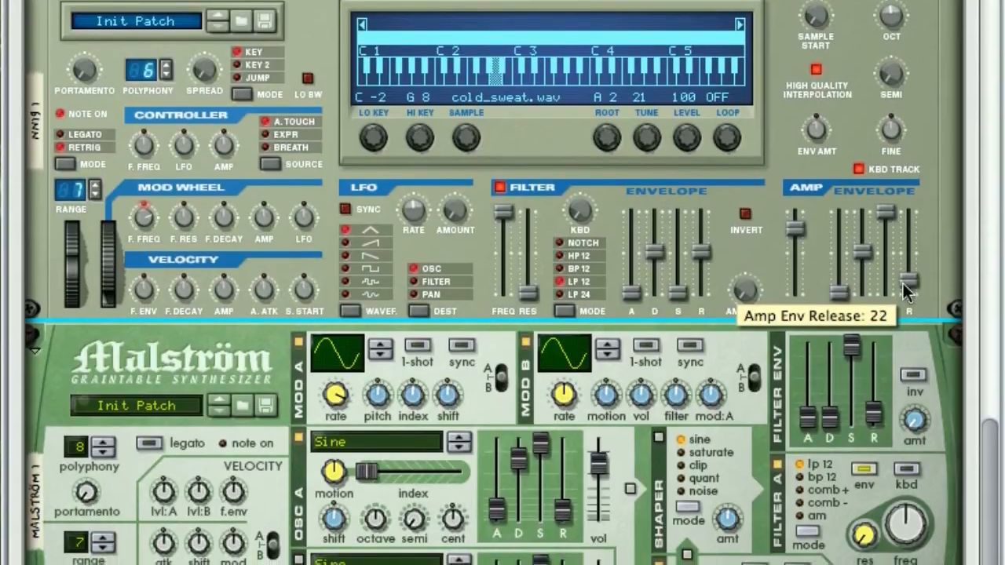
pyautogui.moveTo(903, 282); pyautogui.dragTo(905, 285)
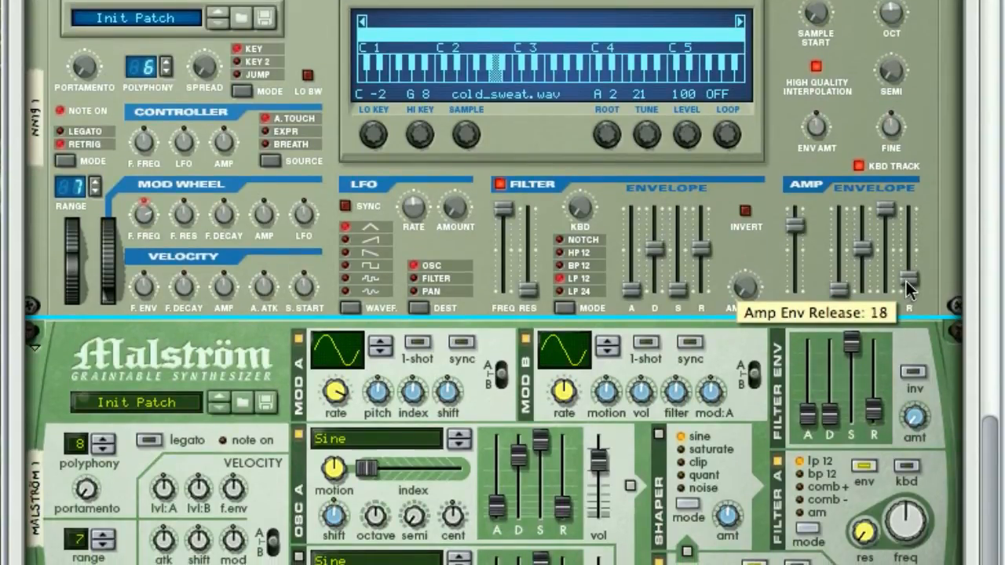
# Step: Fine-tune the rate of the Malström's modulator A to adjust the speed of the repeated gate triggers
pyautogui.scroll(-4, 646, 299)
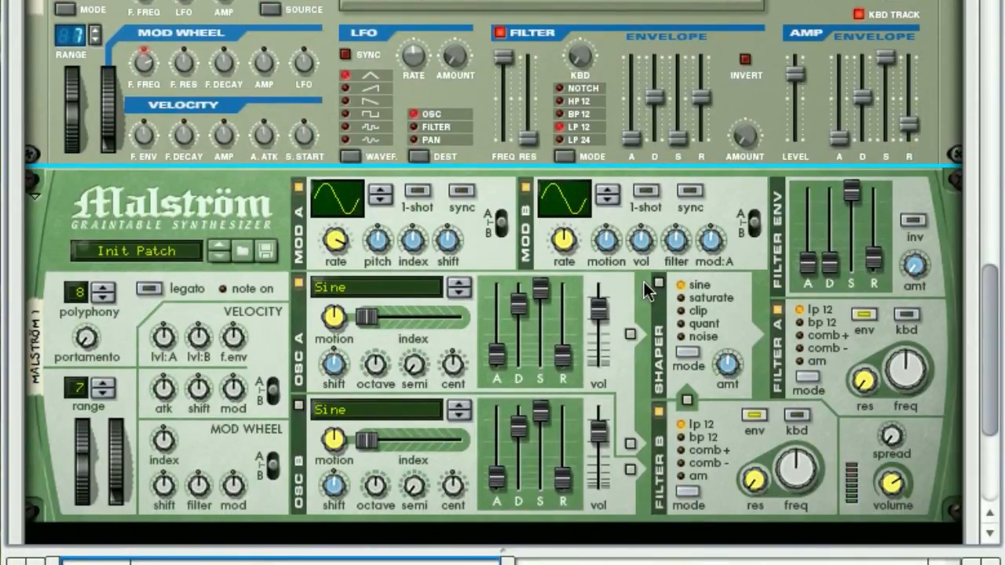
pyautogui.scroll(2, 646, 290)
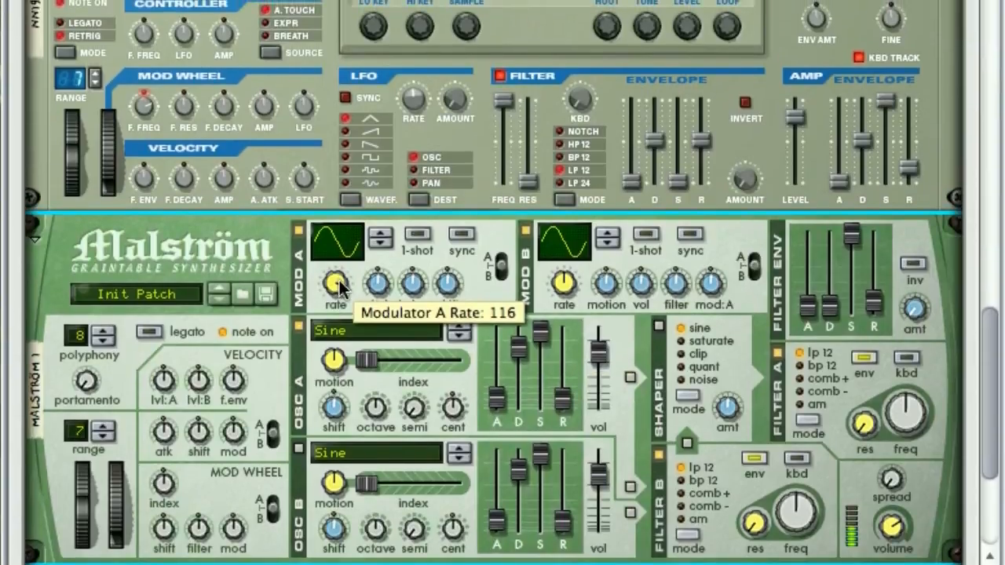
pyautogui.moveTo(340, 214); pyautogui.dragTo(341, 203)
pyautogui.moveTo(340, 291); pyautogui.dragTo(341, 283)
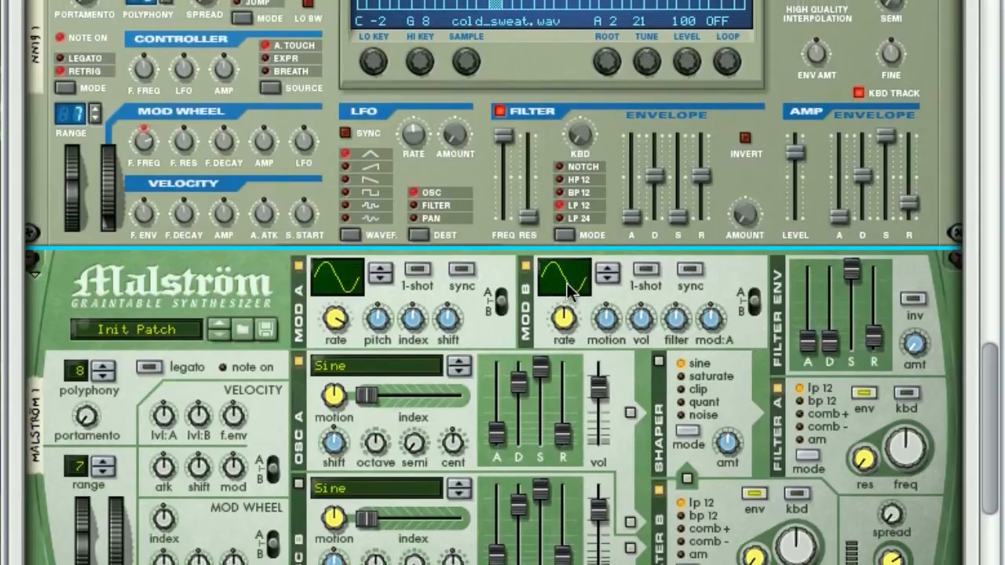
# Step: Give the Malström's modulator B a rising ramp curve, enable 1-shot and sync, and adjust its rate
pyautogui.moveTo(571, 290)
pyautogui.mouseDown()
pyautogui.moveTo(564, 271)
pyautogui.moveTo(554, 300)
pyautogui.moveTo(564, 282)
pyautogui.moveTo(573, 291)
pyautogui.mouseUp()
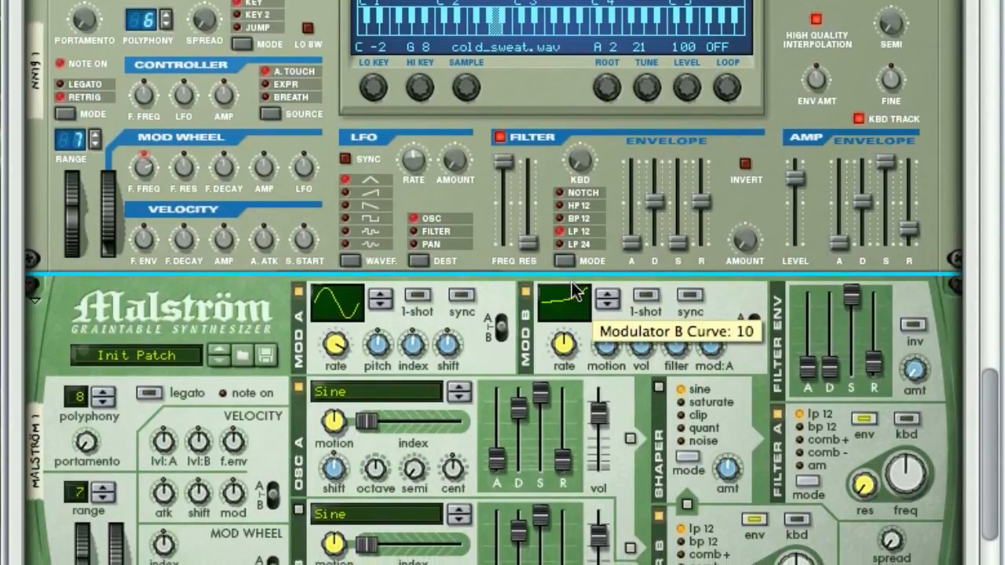
pyautogui.moveTo(573, 282); pyautogui.dragTo(572, 283)
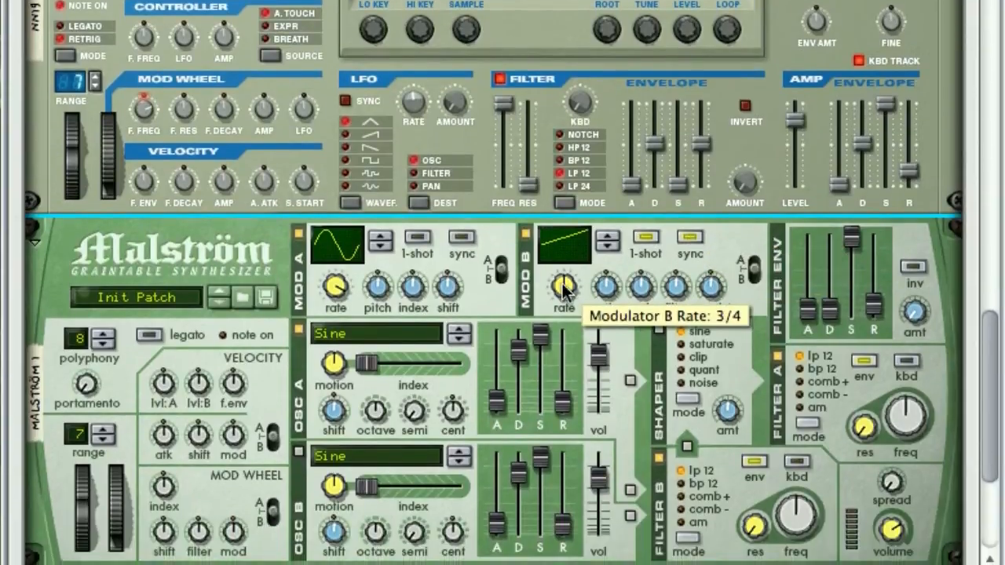
pyautogui.moveTo(563, 282); pyautogui.dragTo(562, 278)
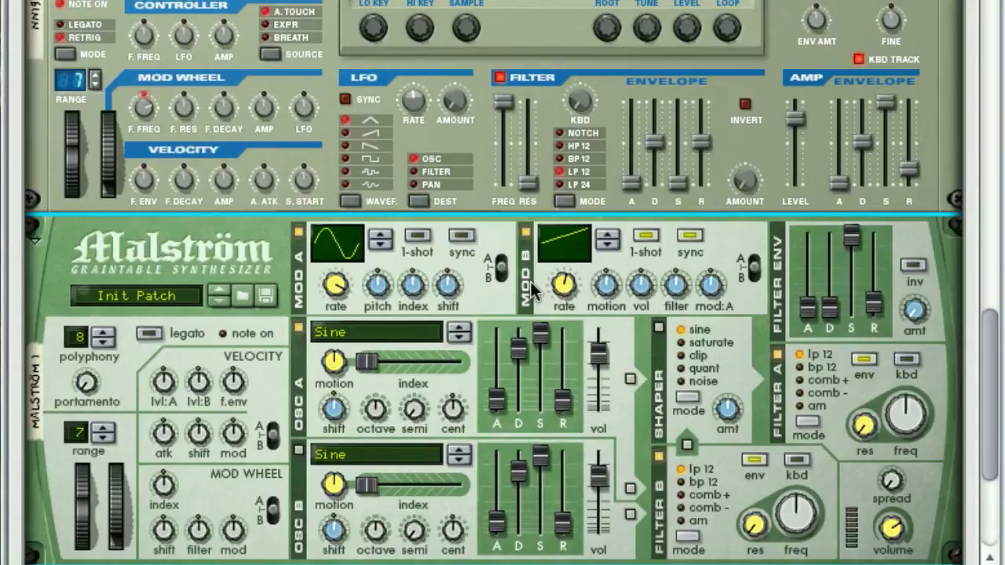
# Step: Patch the Malström's mod B output to the Combinator's Rotary 1 modulation input
pyautogui.press('Tab')
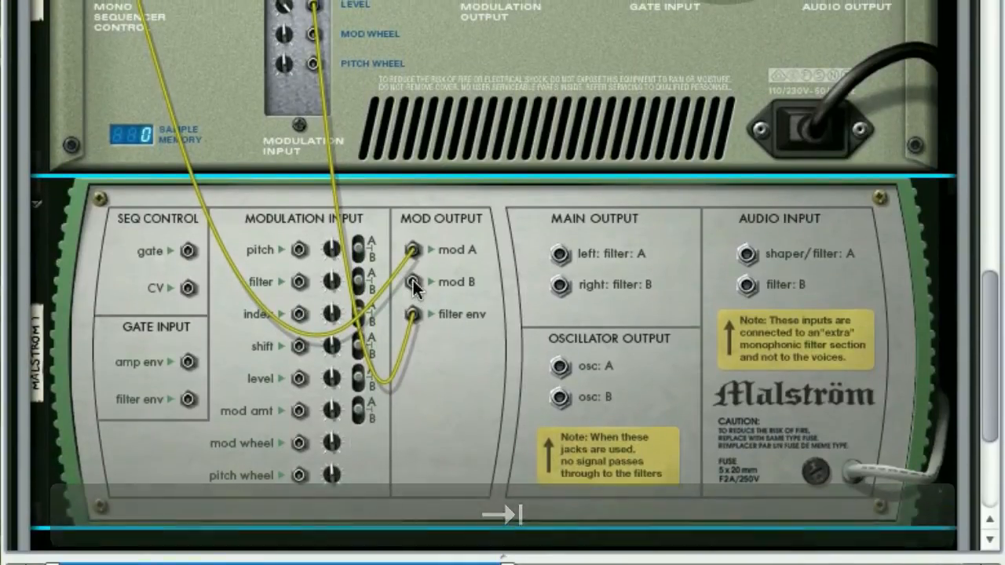
pyautogui.moveTo(413, 338); pyautogui.dragTo(389, 170)
pyautogui.scroll(10, 389, 216)
pyautogui.moveTo(389, 215); pyautogui.dragTo(424, 353)
pyautogui.scroll(-2, 388, 282)
pyautogui.scroll(-10, 388, 281)
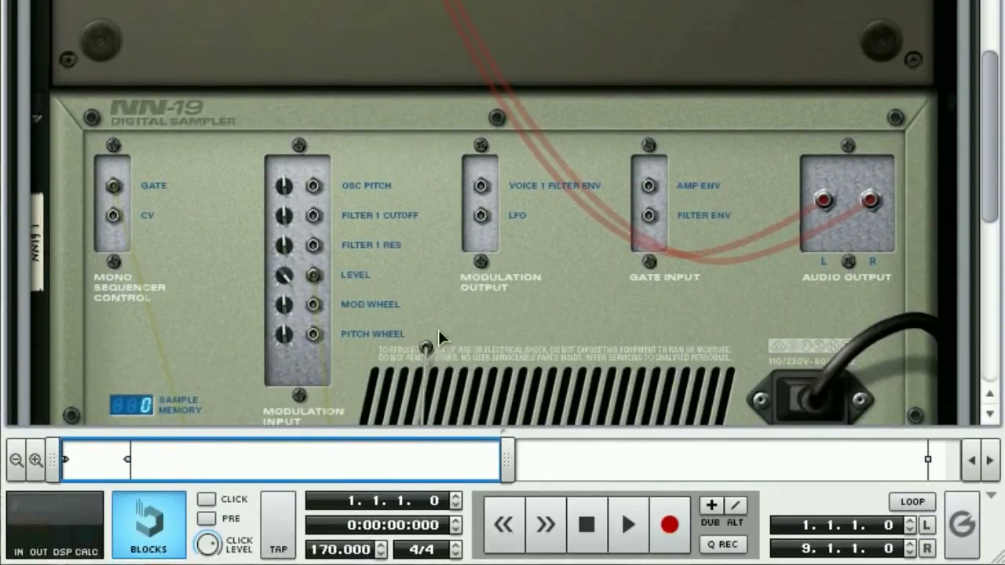
pyautogui.moveTo(346, 312); pyautogui.dragTo(626, 210)
pyautogui.moveTo(626, 280); pyautogui.dragTo(540, 336)
pyautogui.scroll(10, 550, 336)
pyautogui.scroll(4, 541, 283)
pyautogui.moveTo(540, 283); pyautogui.dragTo(252, 211)
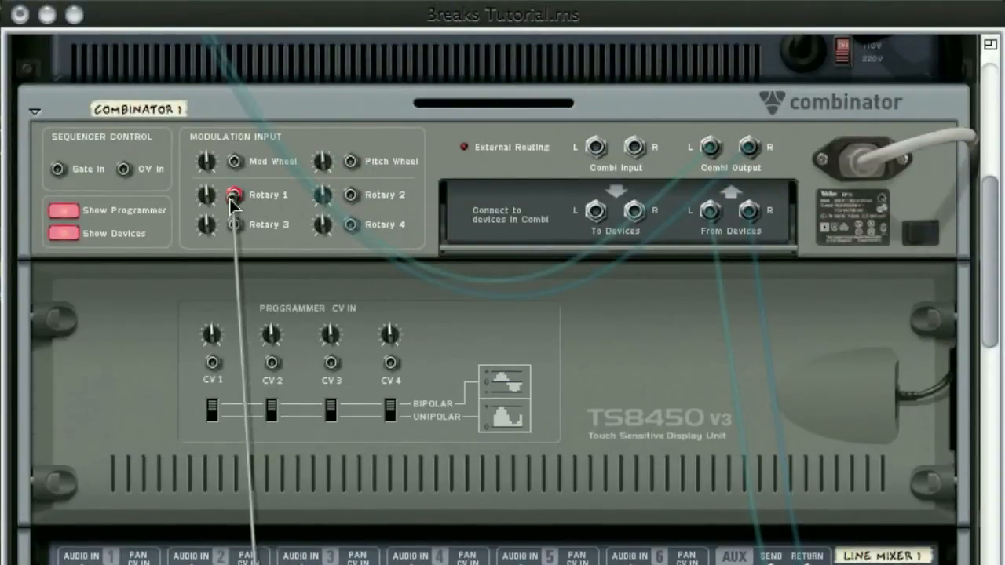
pyautogui.moveTo(231, 195); pyautogui.dragTo(232, 195)
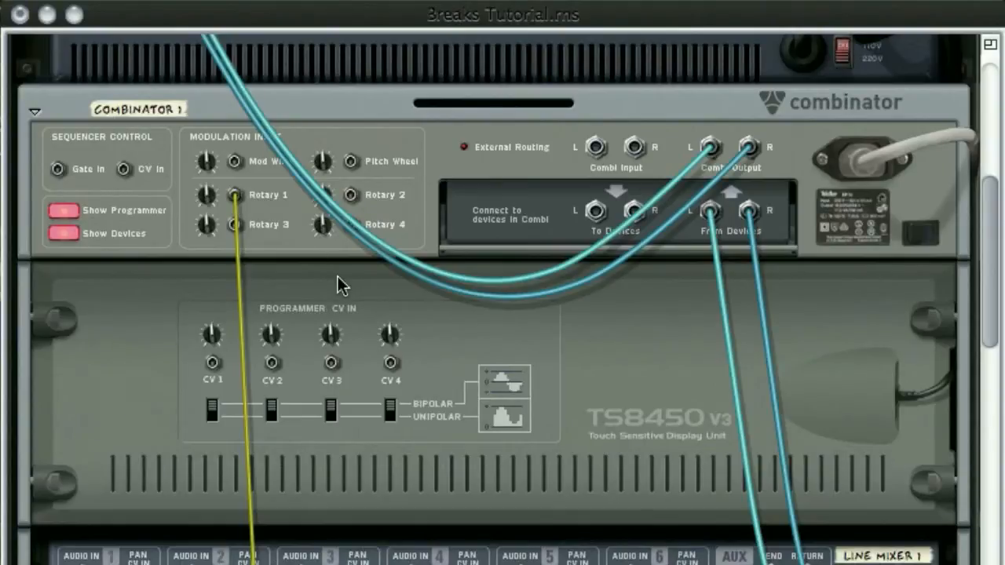
# Step: Route Rotary 1 to the NN-19's Sample Start in the Combinator's modulation routing
pyautogui.press('Tab')
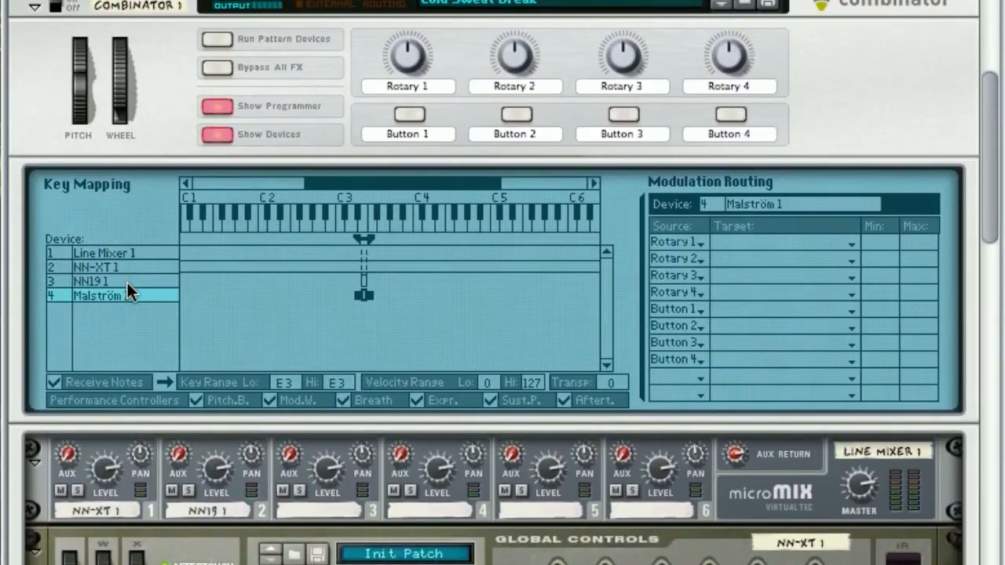
pyautogui.click(127, 303)
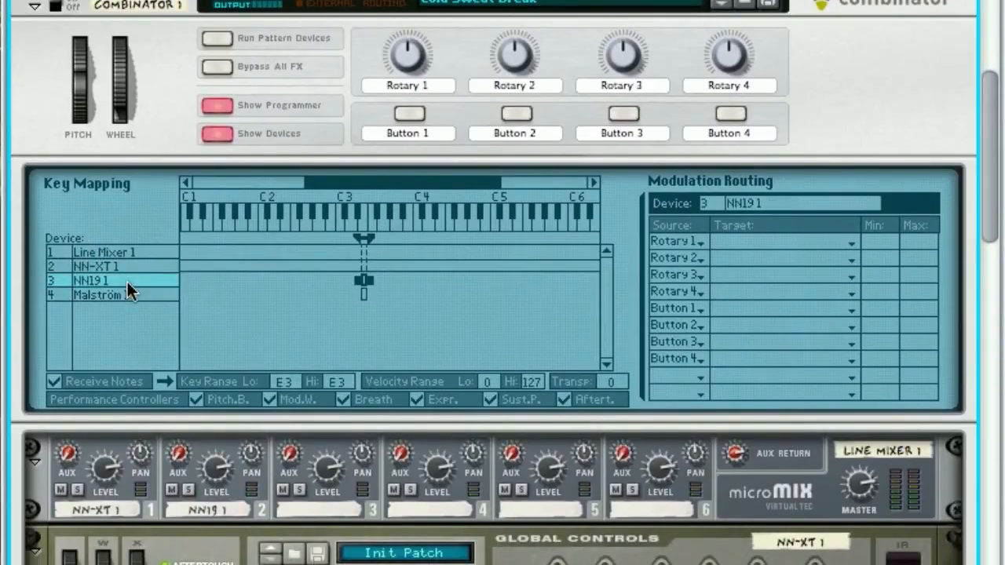
pyautogui.click(774, 281)
pyautogui.moveTo(769, 394)
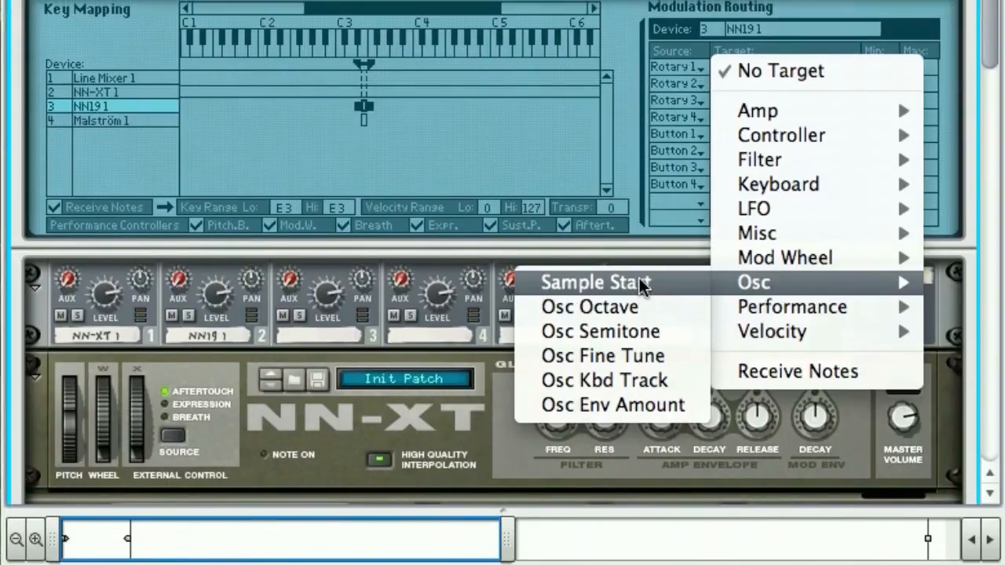
pyautogui.click(642, 284)
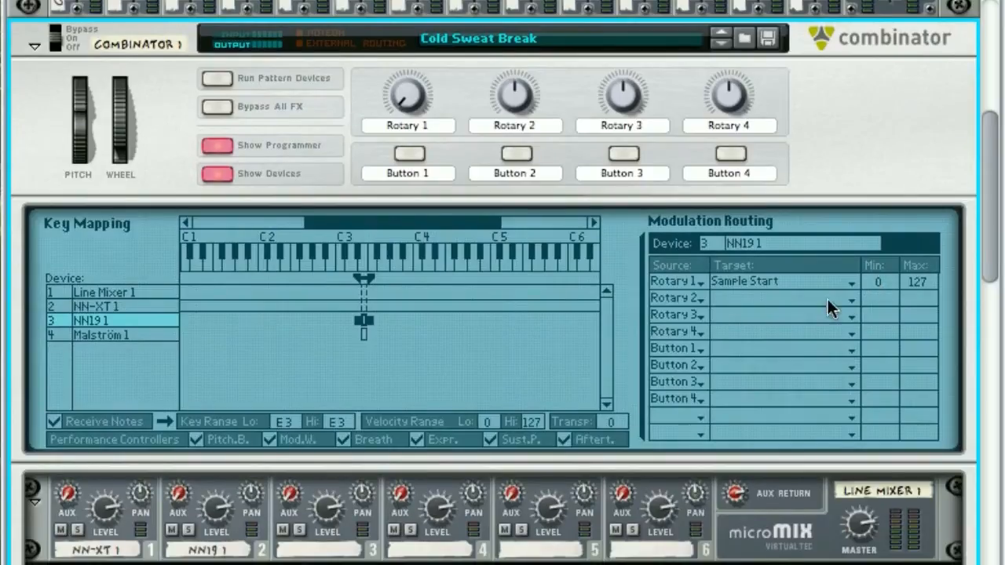
# Step: Try a different trim amount for the Rotary 1 CV input on the back of the Combinator
pyautogui.scroll(-15, 823, 291)
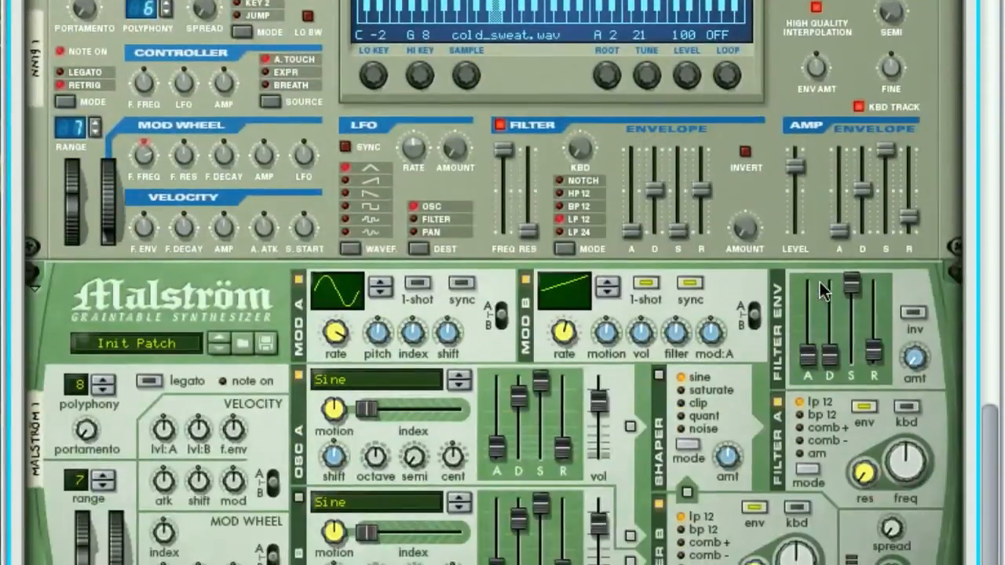
pyautogui.scroll(8, 822, 291)
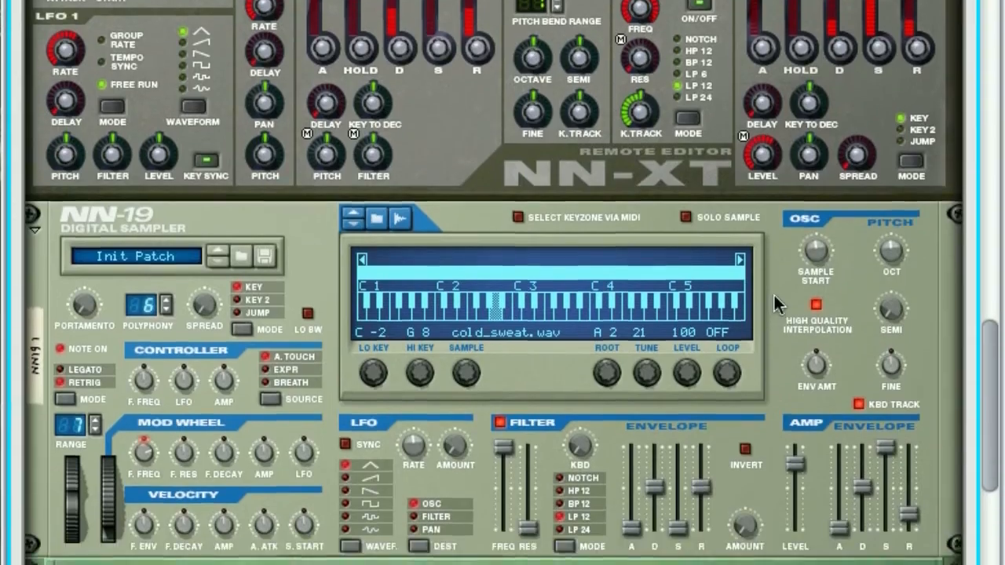
pyautogui.scroll(15, 774, 287)
pyautogui.scroll(-5, 774, 284)
pyautogui.press('Tab')
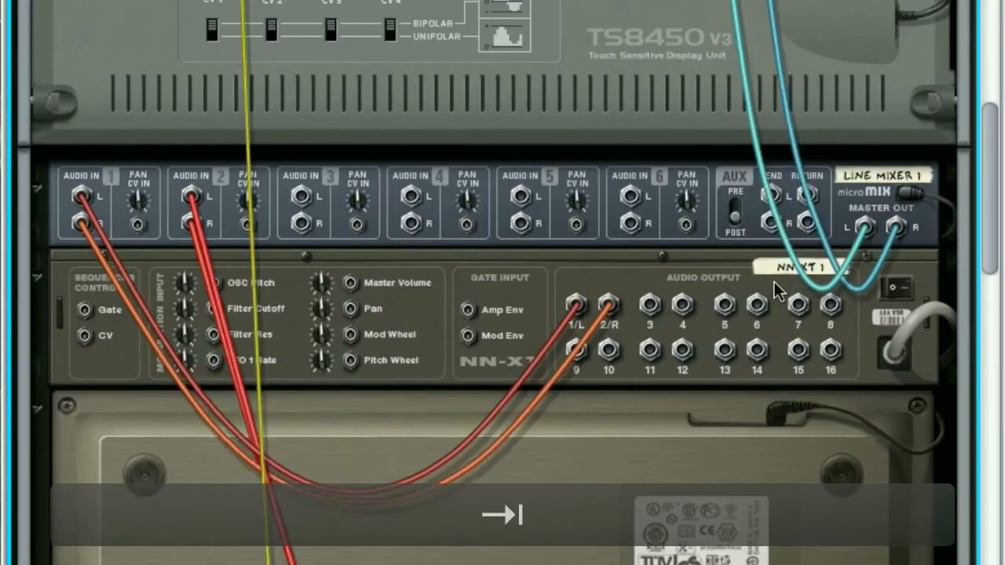
pyautogui.scroll(12, 503, 284)
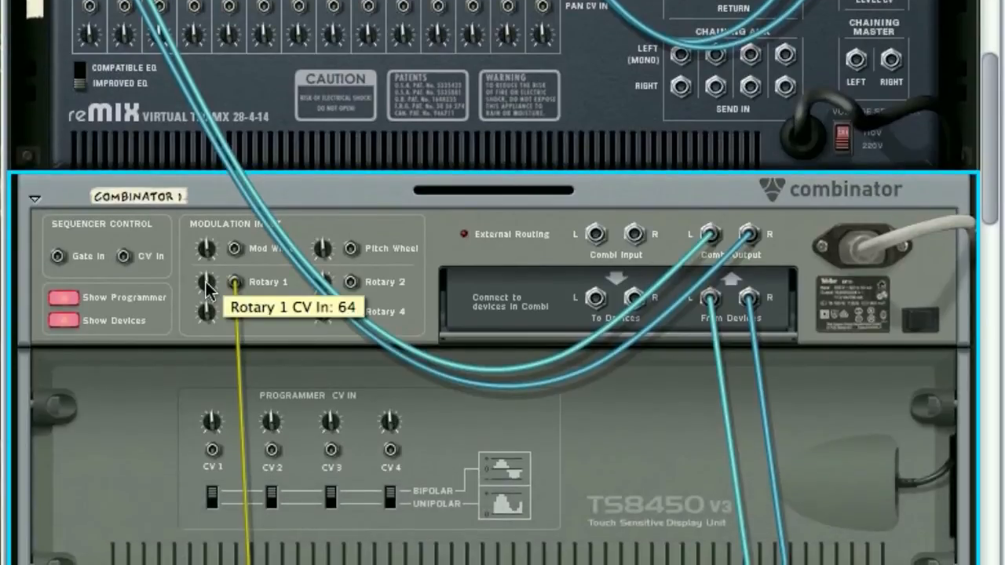
pyautogui.moveTo(207, 286); pyautogui.dragTo(207, 259)
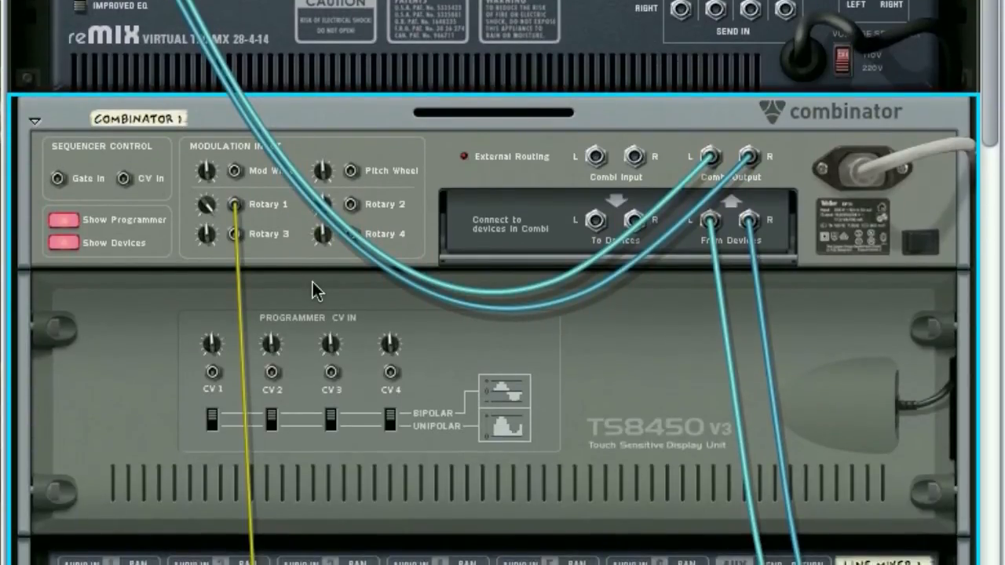
# Step: Try a rate of 8/4 on the Malström's modulator B
pyautogui.scroll(-10, 313, 283)
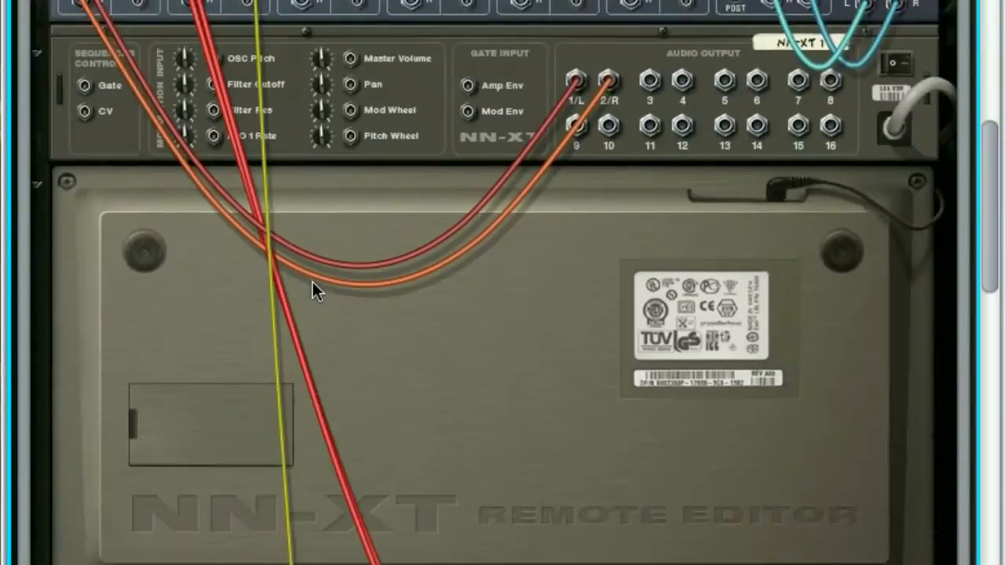
pyautogui.press('Tab')
pyautogui.scroll(-8, 615, 285)
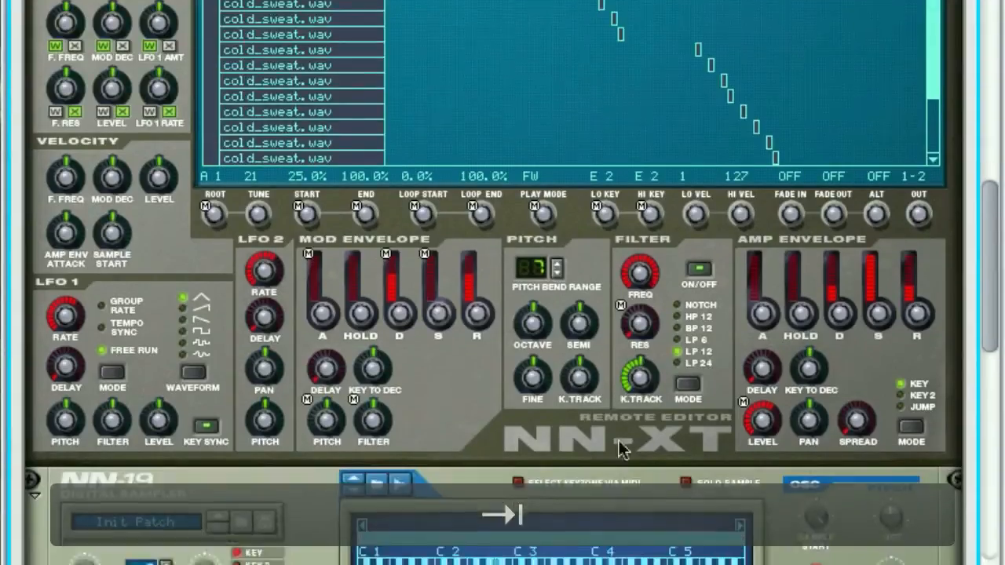
pyautogui.scroll(2, 602, 253)
pyautogui.scroll(-5, 602, 253)
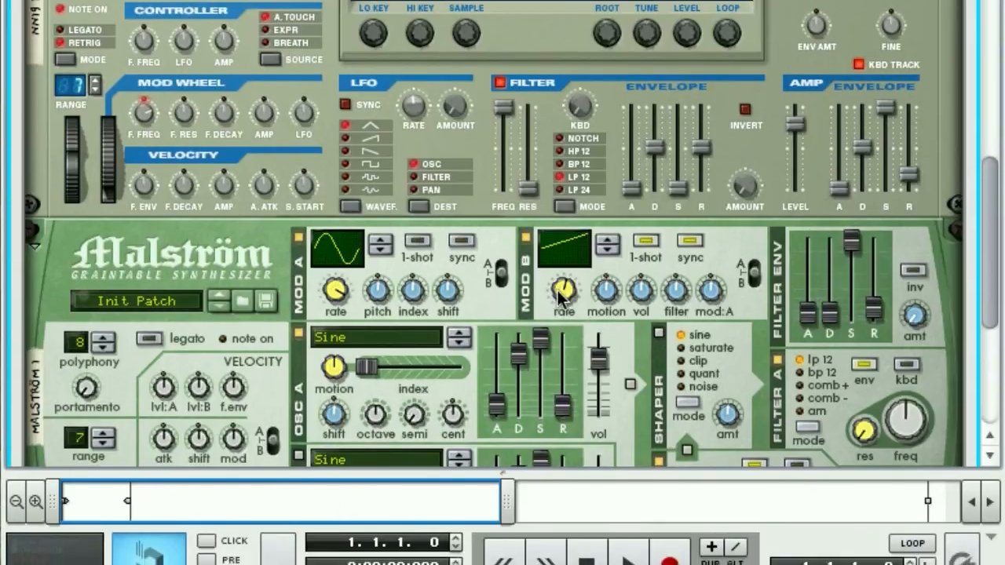
pyautogui.moveTo(561, 293)
pyautogui.mouseDown()
pyautogui.moveTo(564, 313)
pyautogui.moveTo(569, 289)
pyautogui.mouseUp()
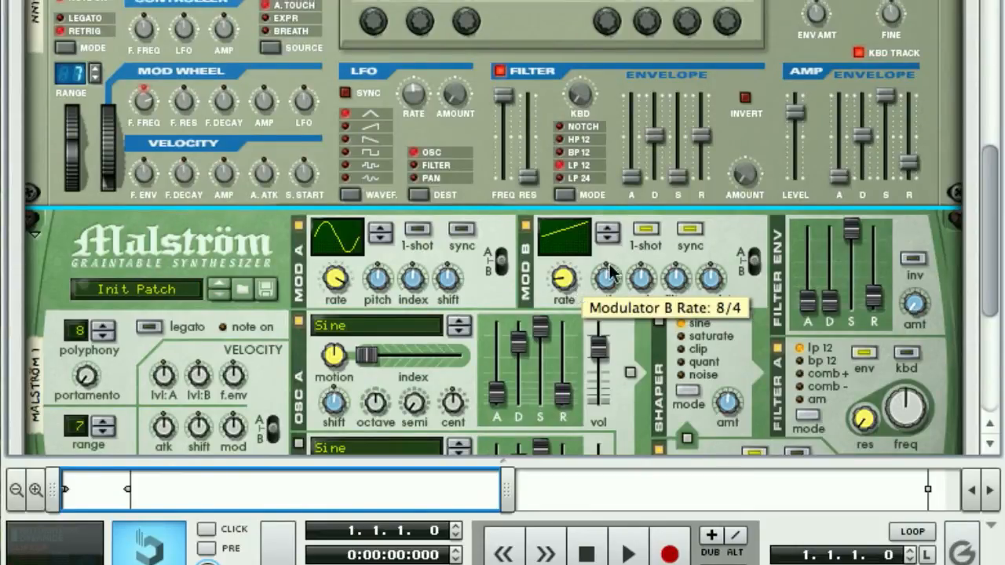
# Step: Adjust the NN-19's sample start and set the Malström's modulator B rate to 1/4
pyautogui.scroll(5, 623, 265)
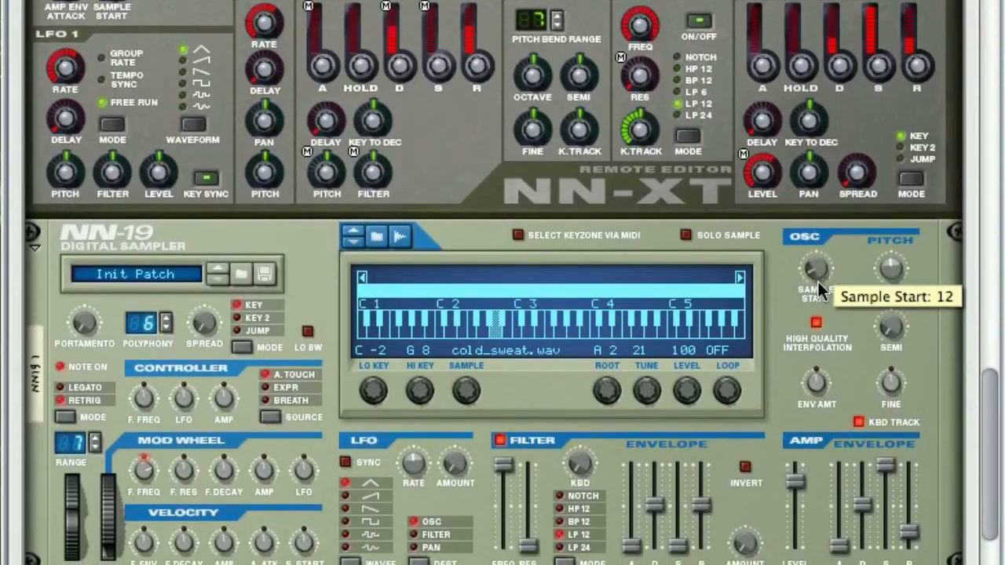
pyautogui.moveTo(819, 289); pyautogui.dragTo(819, 275)
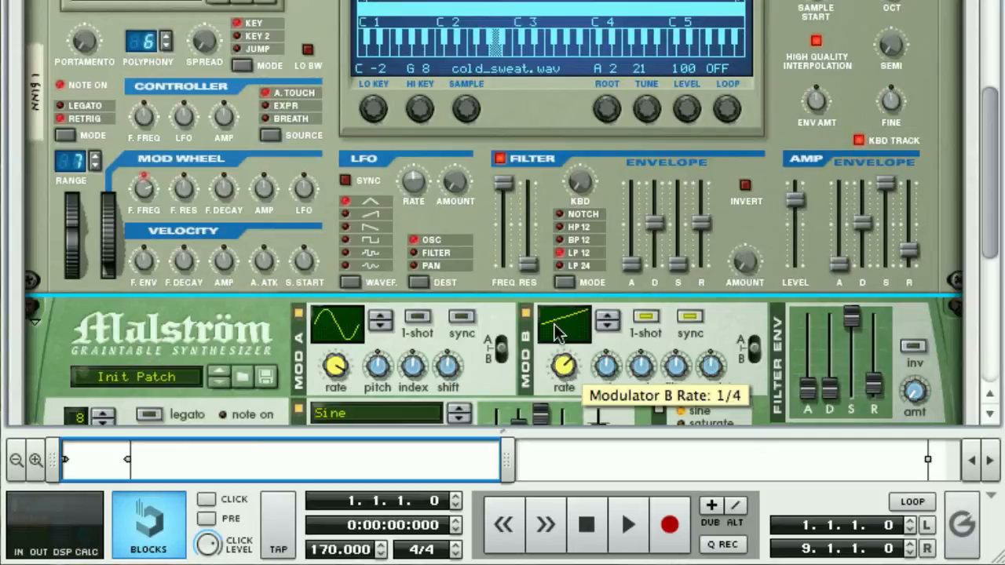
# Step: Set the Combinator's Rotary 1 CV input trim to 62
pyautogui.scroll(8, 733, 278)
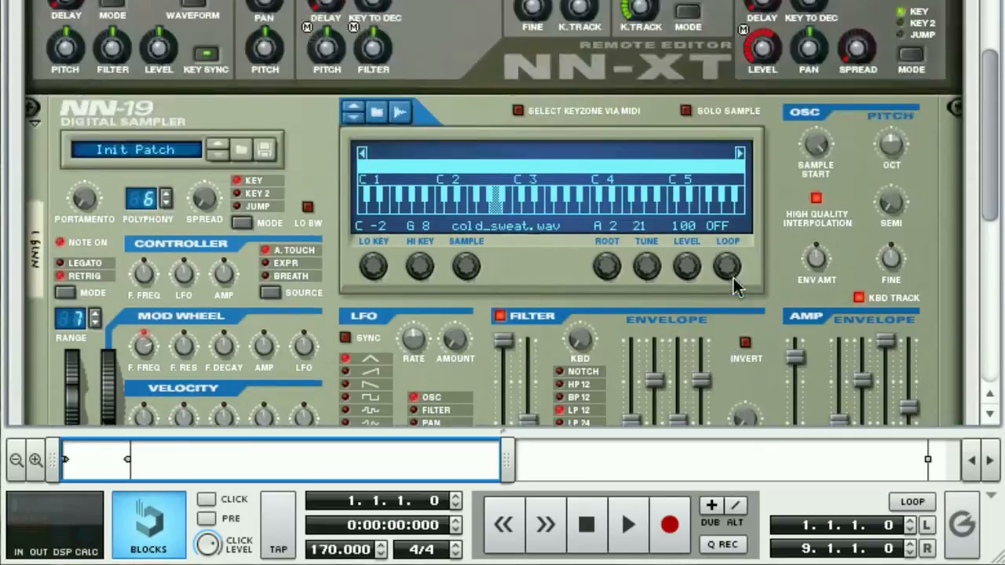
pyautogui.press('Tab')
pyautogui.scroll(10, 399, 260)
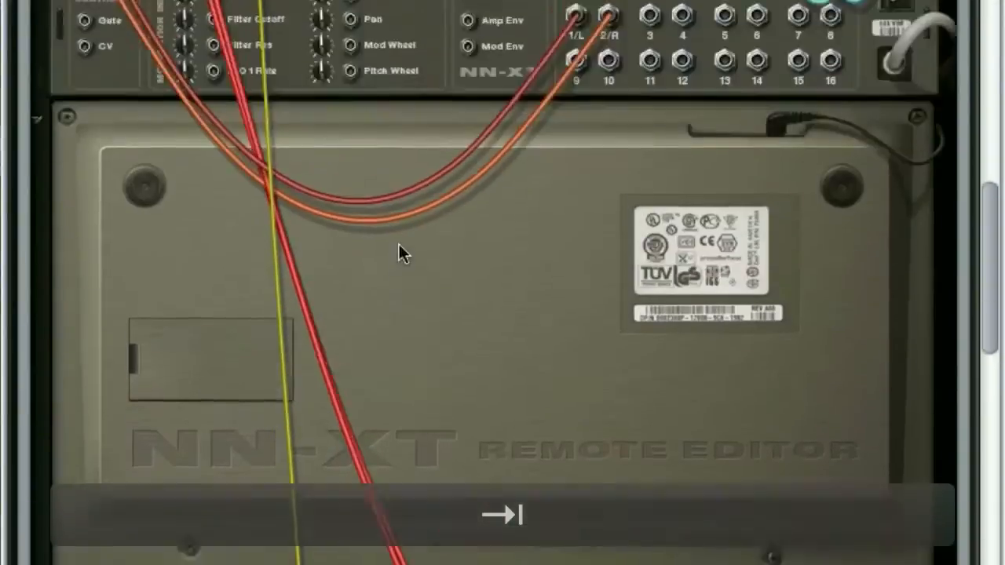
pyautogui.scroll(5, 399, 289)
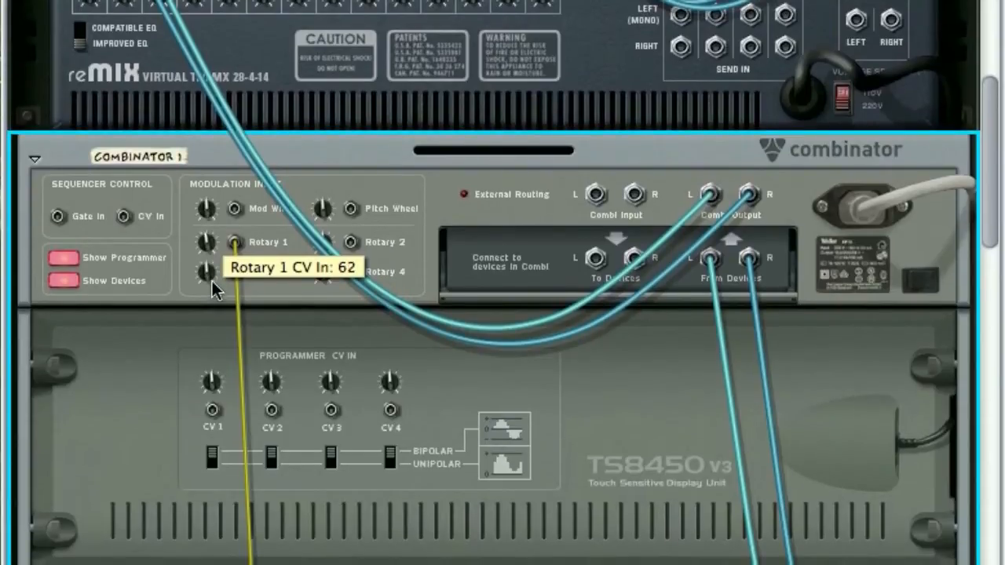
# Step: Set the minimum of the NN-19's Rotary 1 to Sample Start routing to 76
pyautogui.press('Tab')
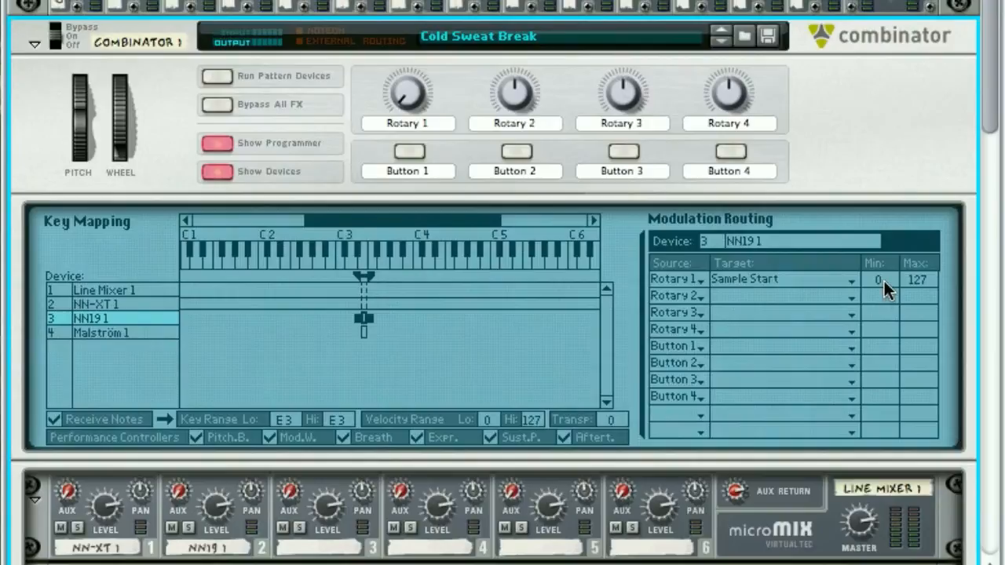
pyautogui.moveTo(884, 280); pyautogui.dragTo(871, 250)
pyautogui.moveTo(869, 276); pyautogui.dragTo(842, 256)
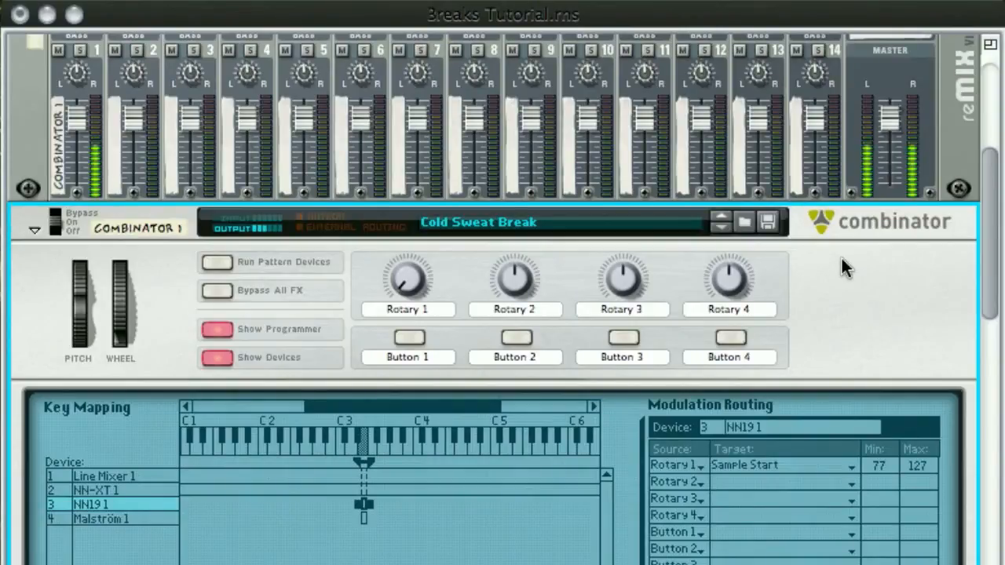
pyautogui.moveTo(842, 259); pyautogui.dragTo(842, 260)
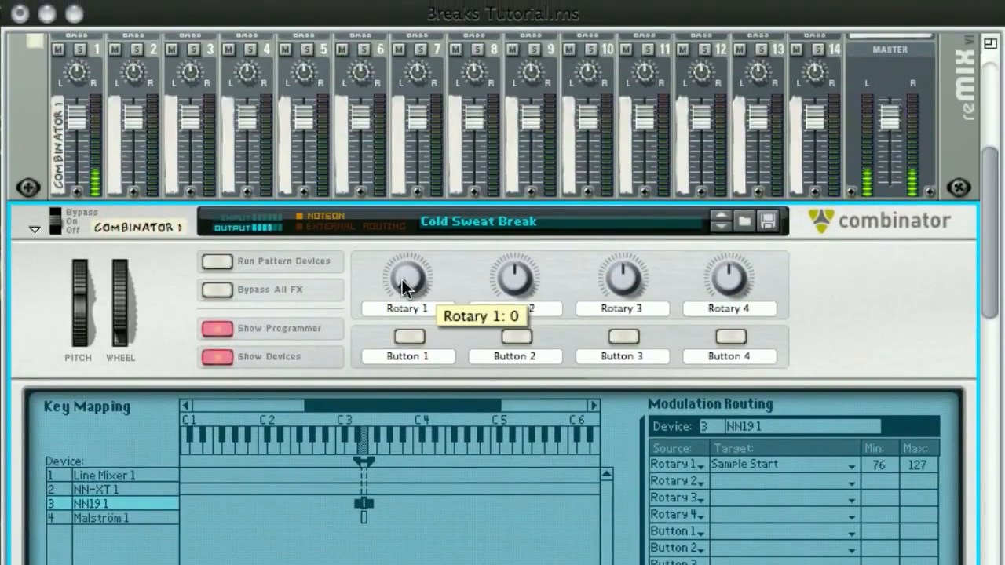
# Step: Fine-tune the Combinator's Rotary 1 to around 6 and set its Sample Start routing maximum to 104
pyautogui.moveTo(402, 280); pyautogui.dragTo(401, 281)
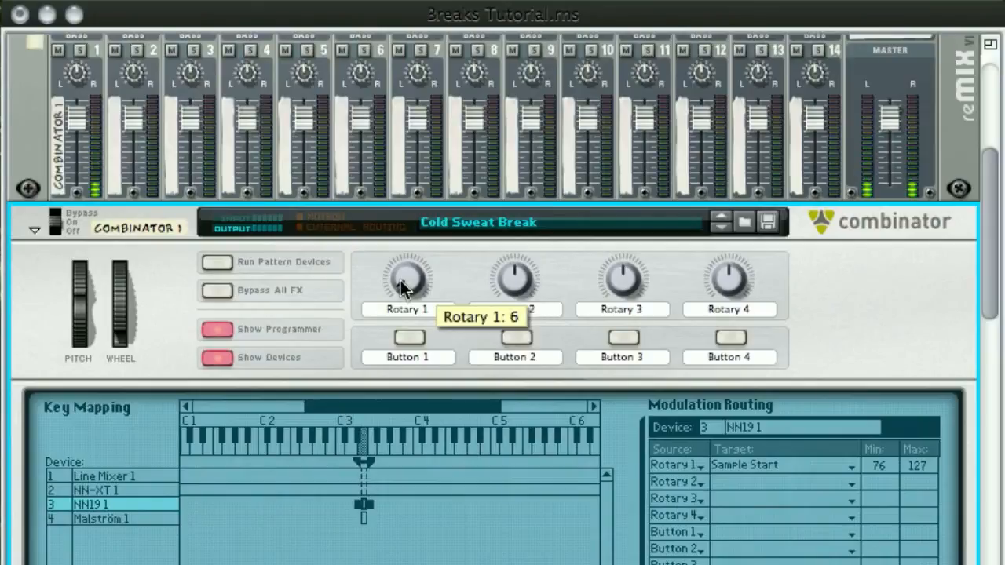
pyautogui.moveTo(400, 281); pyautogui.dragTo(400, 282)
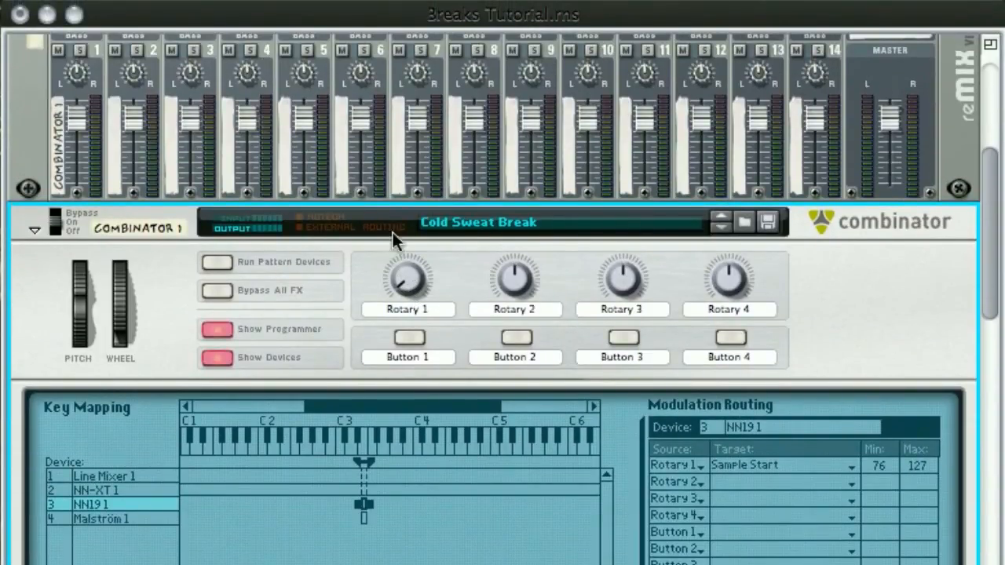
pyautogui.moveTo(399, 281)
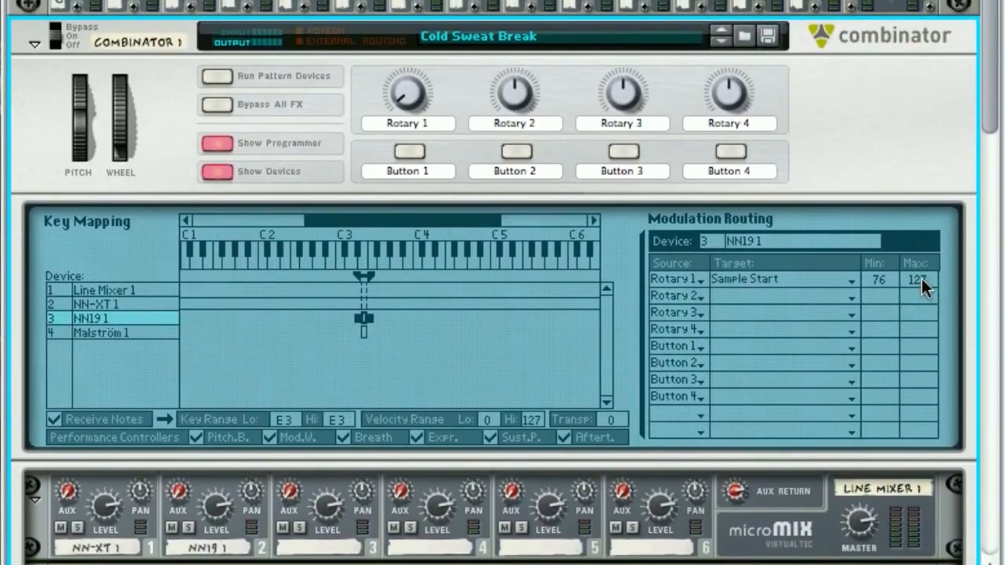
pyautogui.moveTo(921, 276)
pyautogui.mouseDown()
pyautogui.moveTo(928, 324)
pyautogui.moveTo(930, 283)
pyautogui.mouseUp()
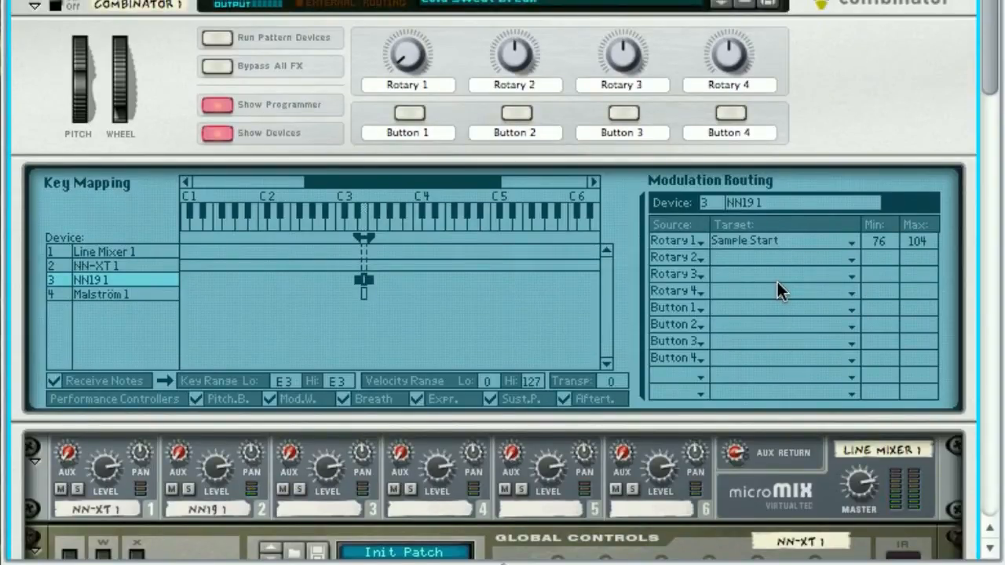
# Step: Set the rate of the Malström's modulator A to 116
pyautogui.scroll(-20, 778, 284)
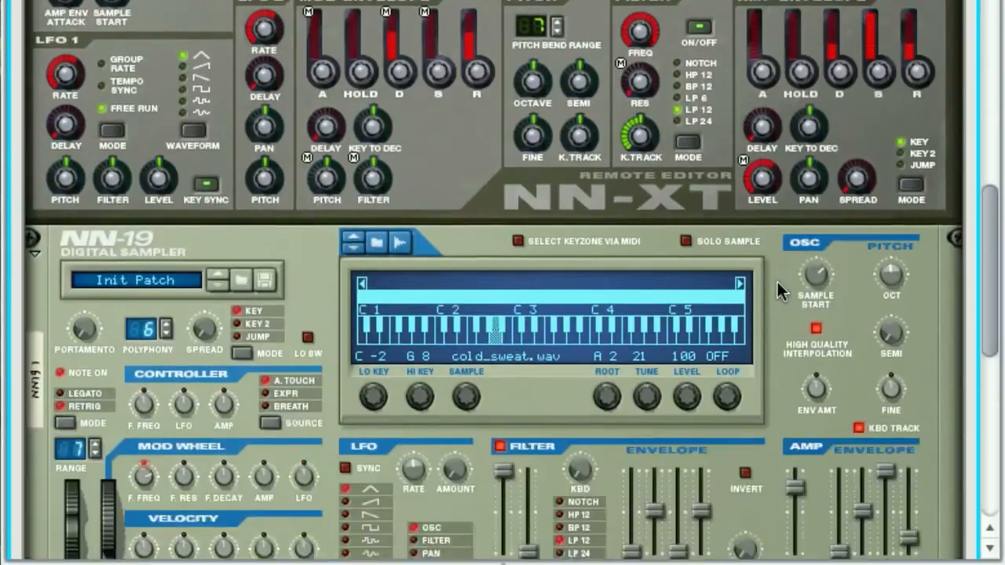
pyautogui.scroll(-10, 777, 280)
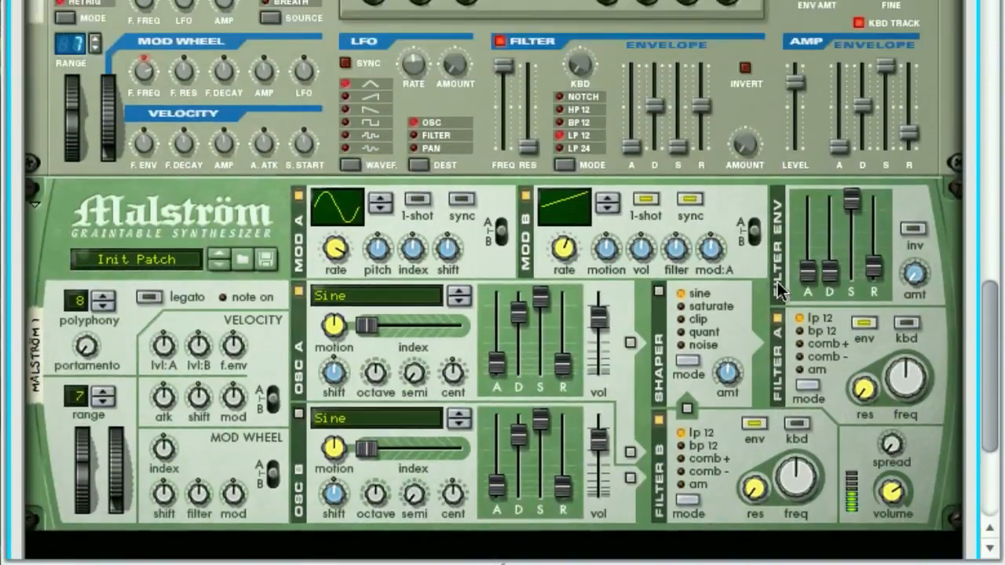
pyautogui.scroll(5, 779, 285)
pyautogui.scroll(-3, 784, 287)
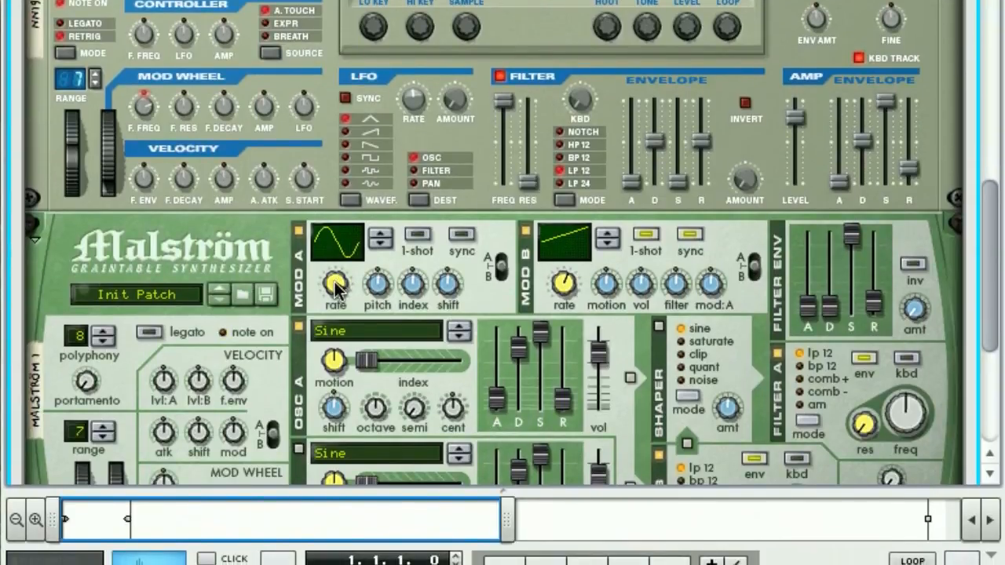
pyautogui.moveTo(335, 284)
pyautogui.mouseDown()
pyautogui.moveTo(340, 307)
pyautogui.moveTo(333, 284)
pyautogui.mouseUp()
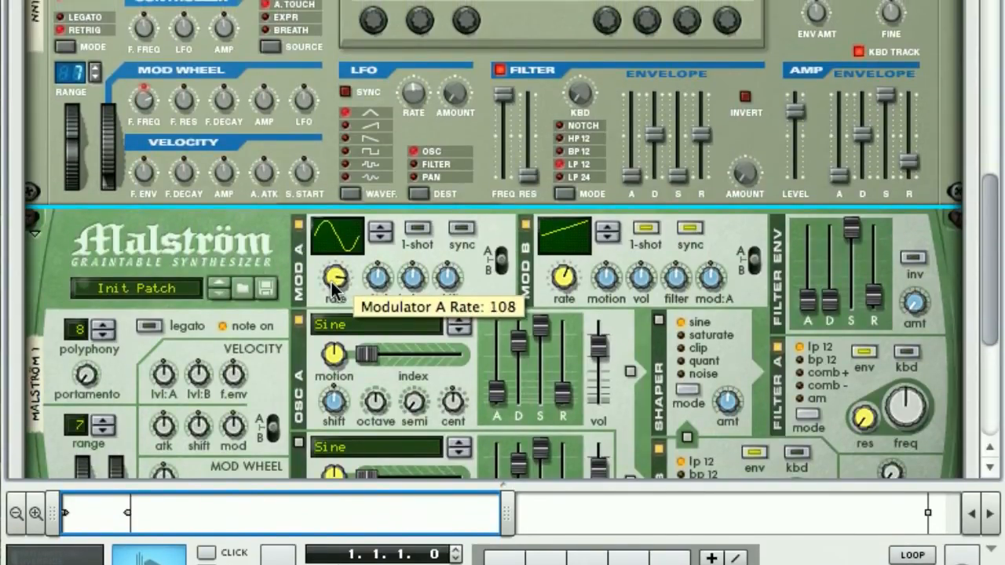
pyautogui.moveTo(333, 287)
pyautogui.mouseDown()
pyautogui.moveTo(335, 276)
pyautogui.moveTo(335, 288)
pyautogui.mouseUp()
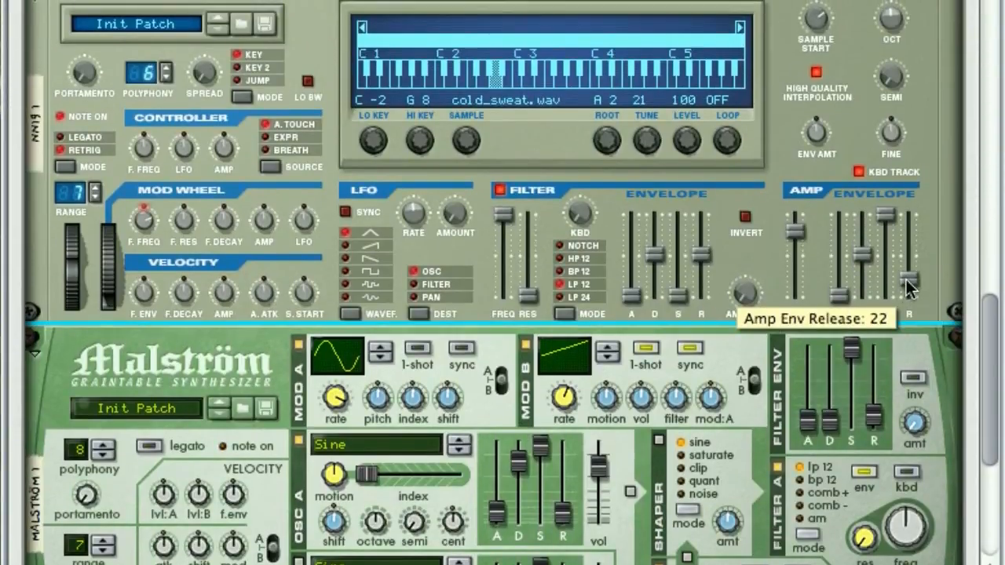
# Step: Fine-tune the NN-19's amp envelope release and set its sample root key to C 3
pyautogui.moveTo(909, 289); pyautogui.dragTo(908, 287)
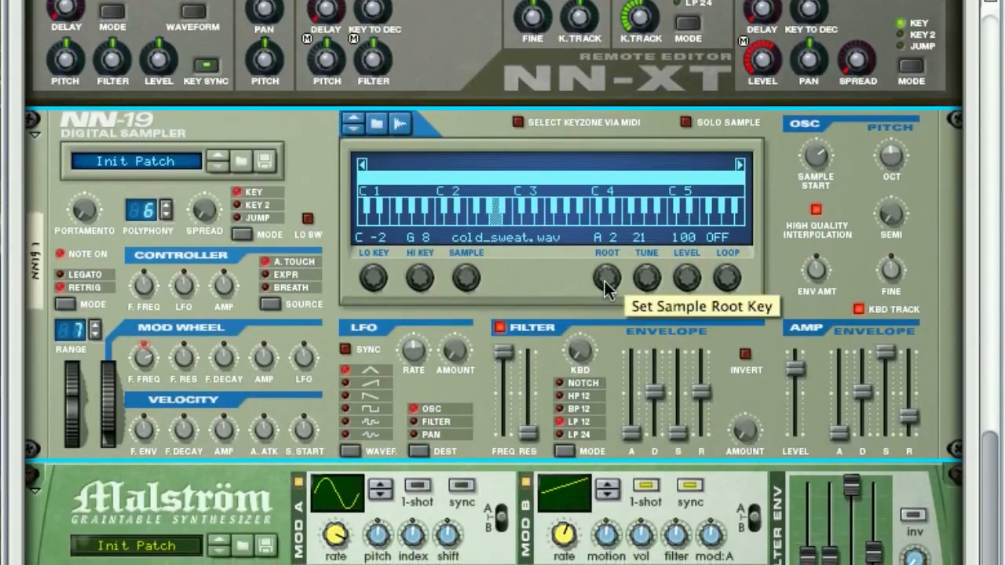
pyautogui.moveTo(604, 281); pyautogui.dragTo(607, 282)
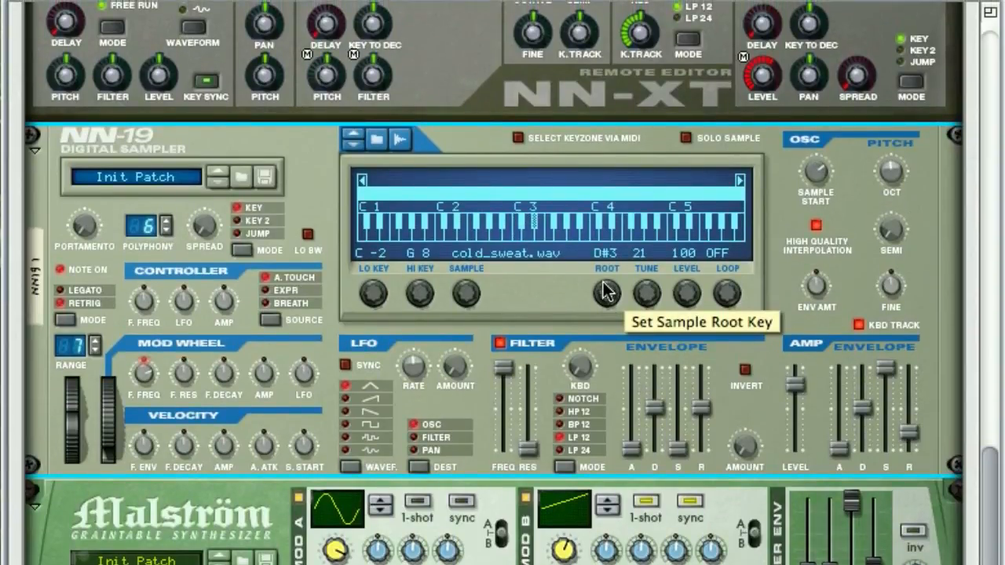
pyautogui.moveTo(605, 292); pyautogui.dragTo(604, 294)
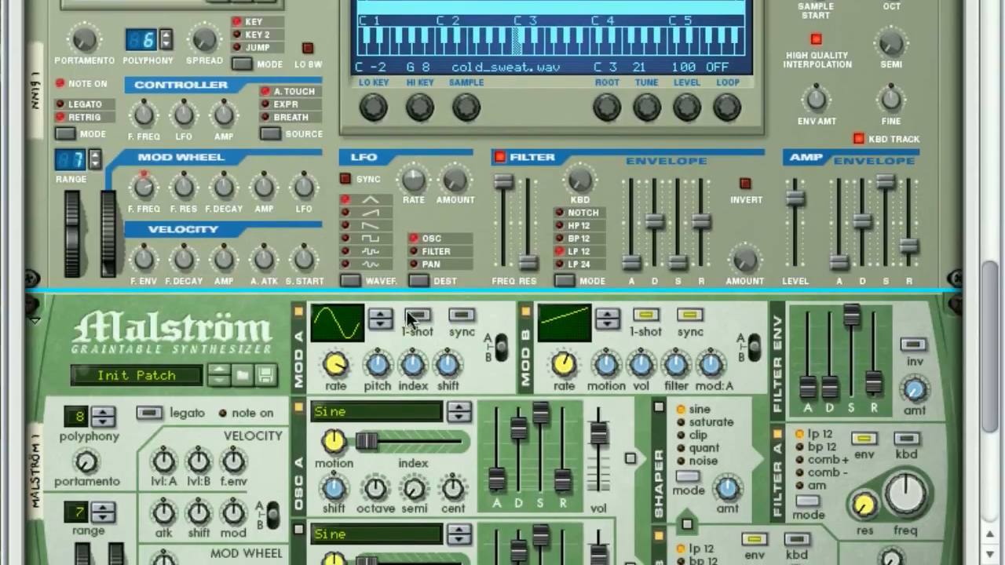
# Step: Review the Malström, NN-19, NN-XT and Line Mixer settings along with the Combinator's key mapping and modulation routing
pyautogui.scroll(-5, 422, 291)
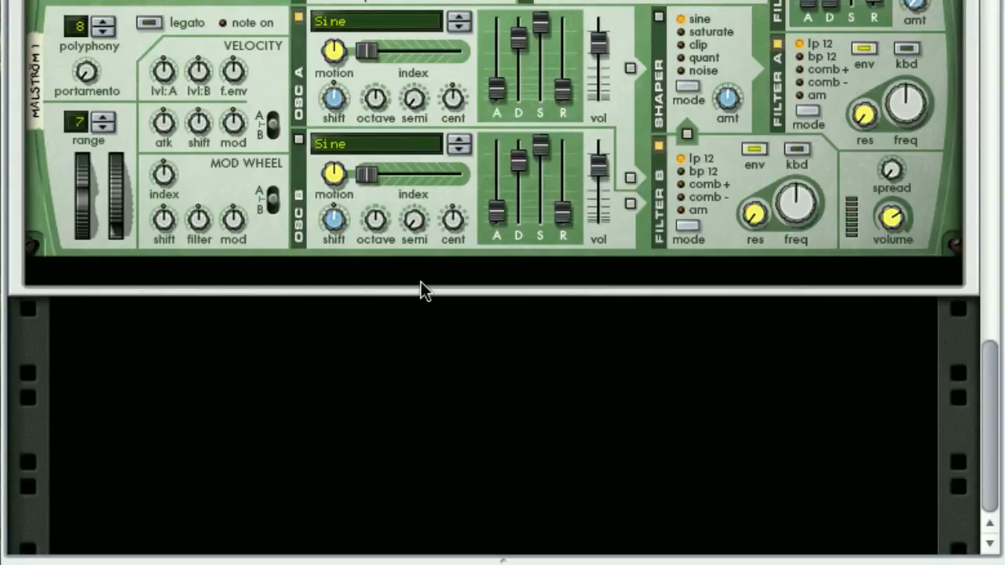
pyautogui.scroll(10, 421, 291)
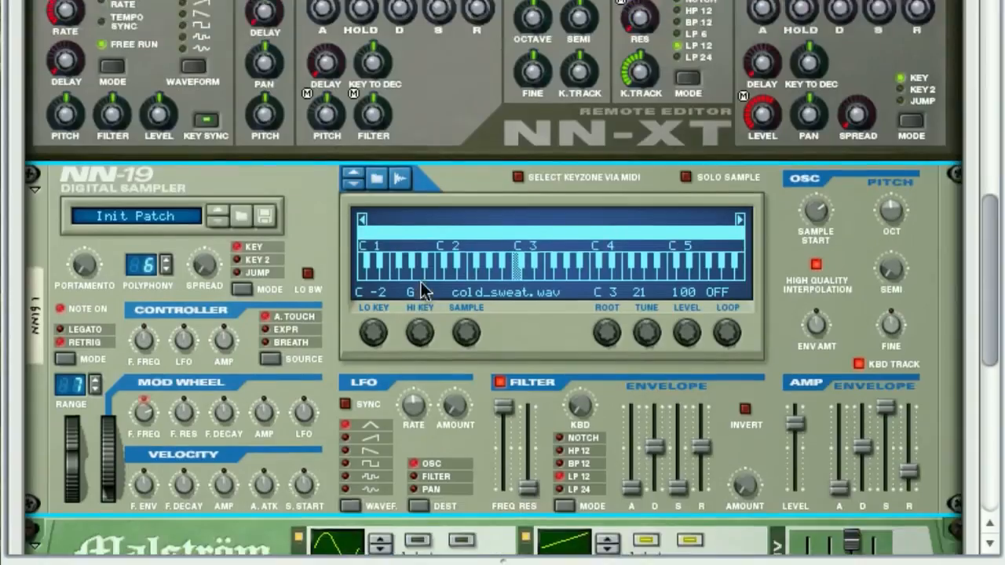
pyautogui.scroll(10, 421, 291)
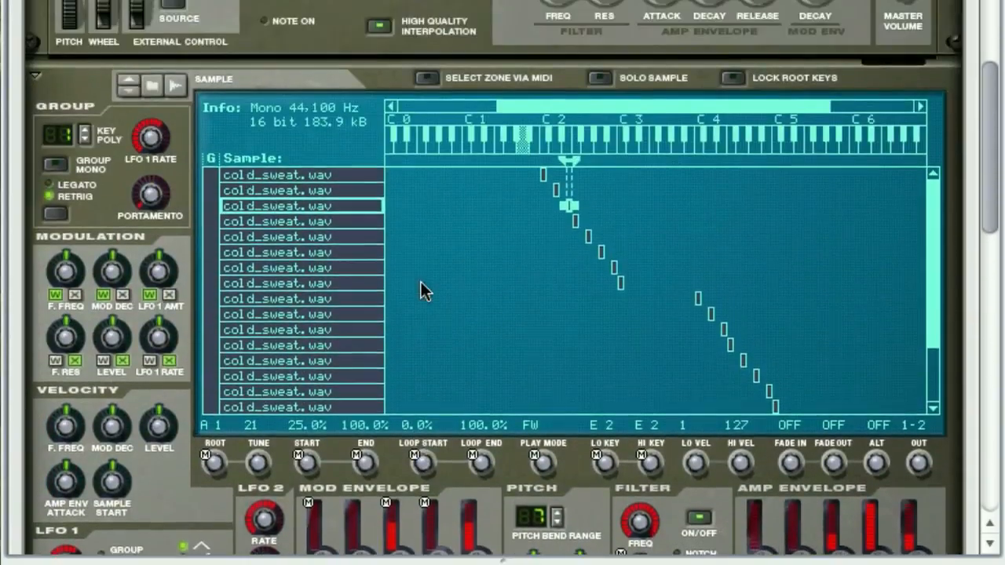
pyautogui.scroll(8, 421, 291)
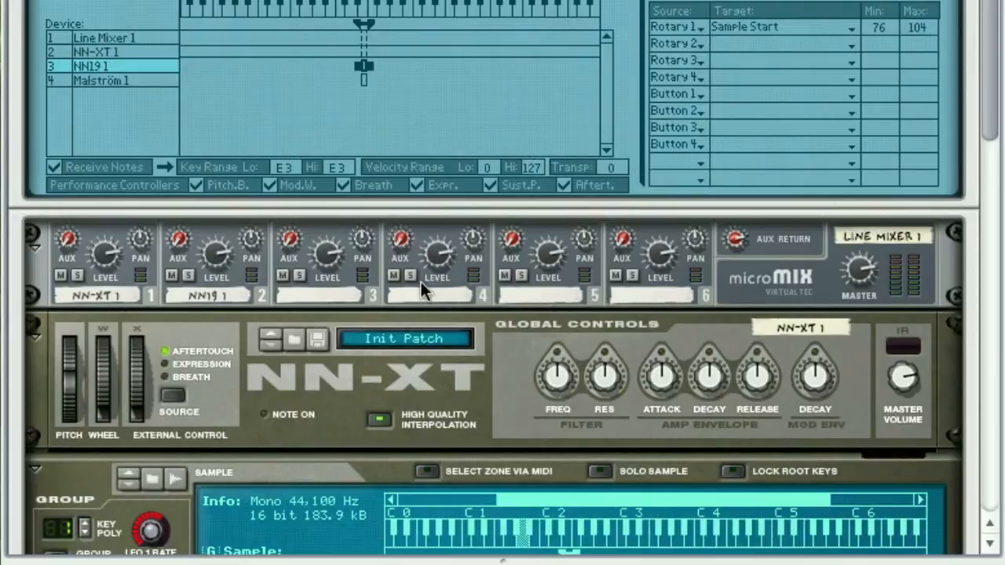
pyautogui.scroll(10, 421, 291)
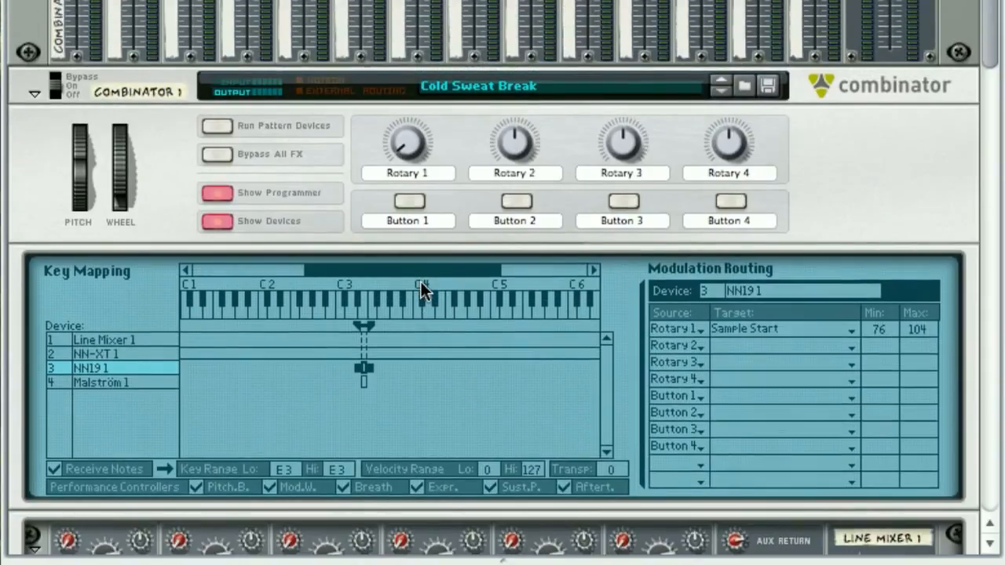
pyautogui.scroll(5, 421, 290)
pyautogui.scroll(-18, 421, 291)
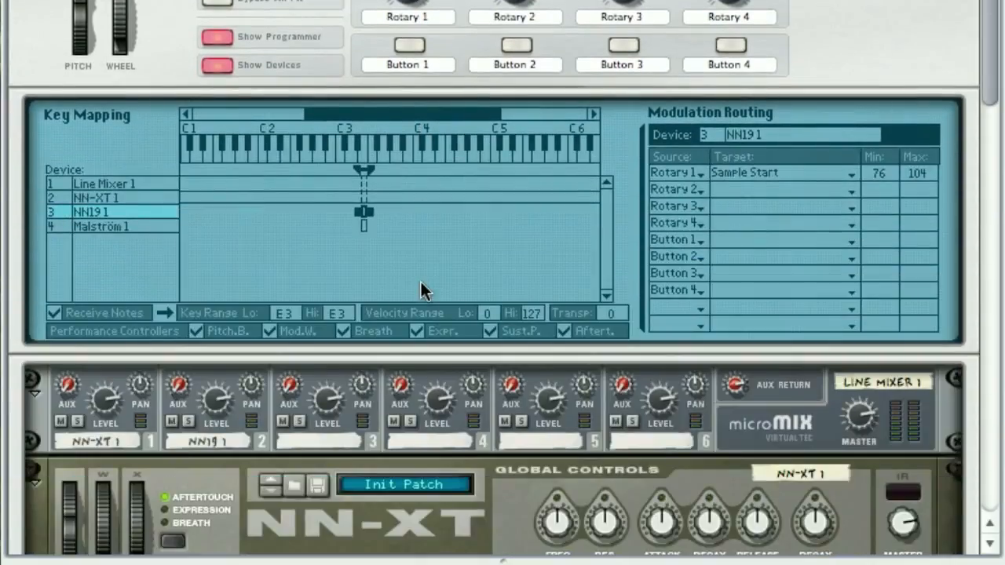
pyautogui.scroll(-1, 421, 290)
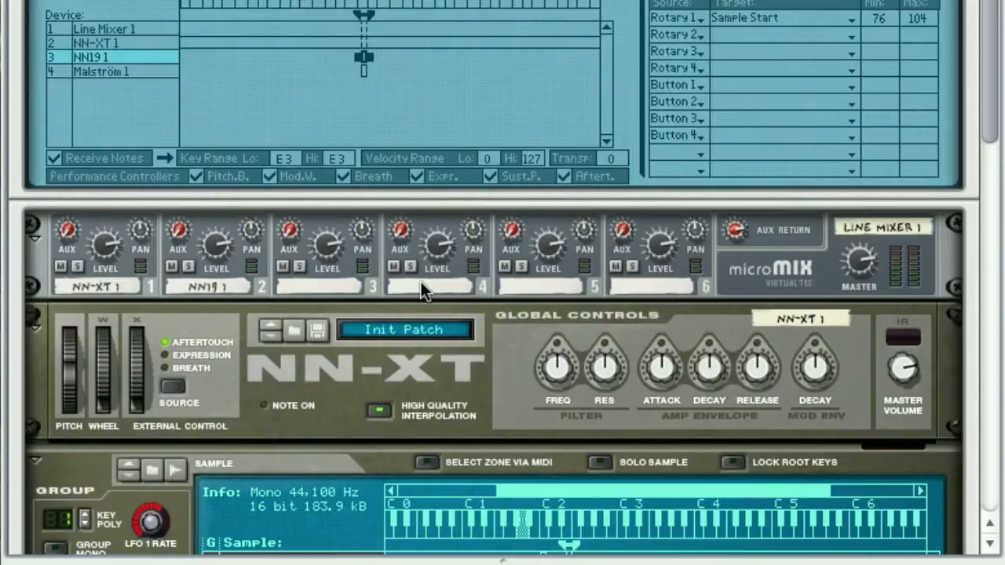